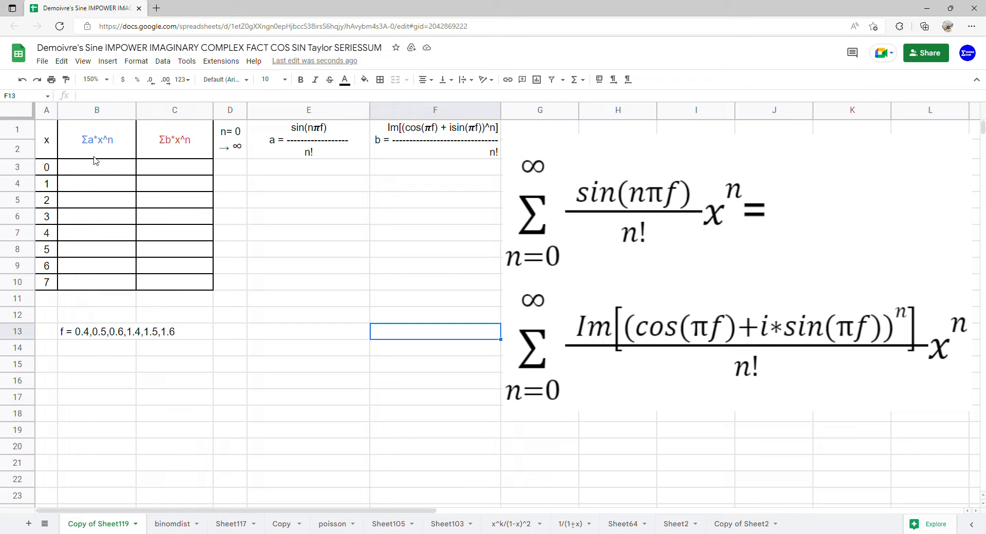
Add data validation to B14:C14 as a list of the items 0.4,0.5,0.6,1.4,1.5,1.6.
drag(101, 142, 96, 282)
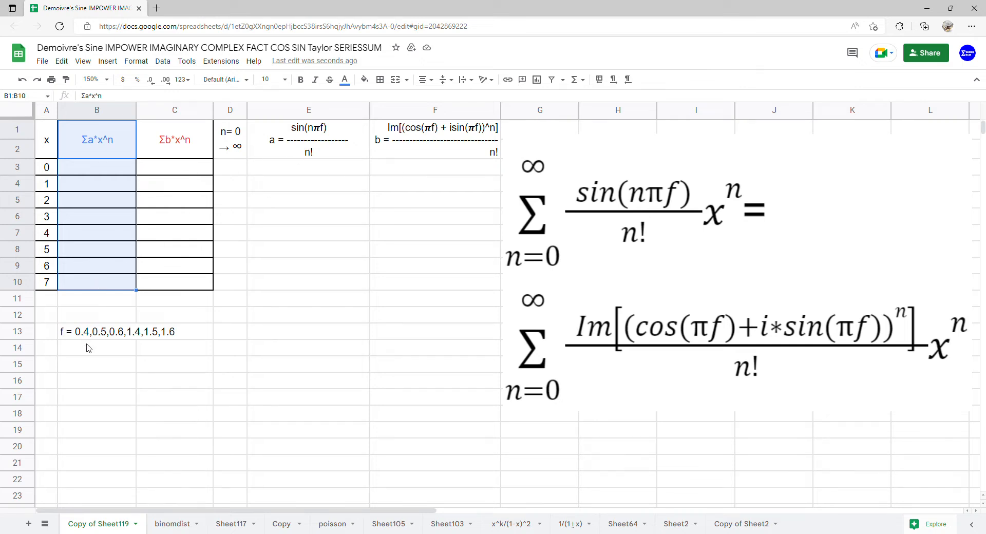
drag(89, 351, 191, 346)
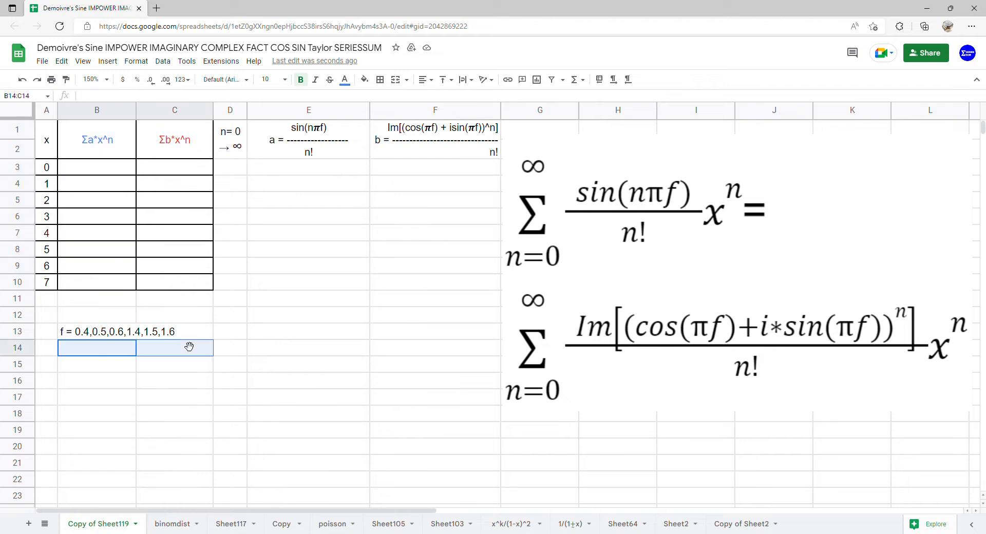
click(163, 62)
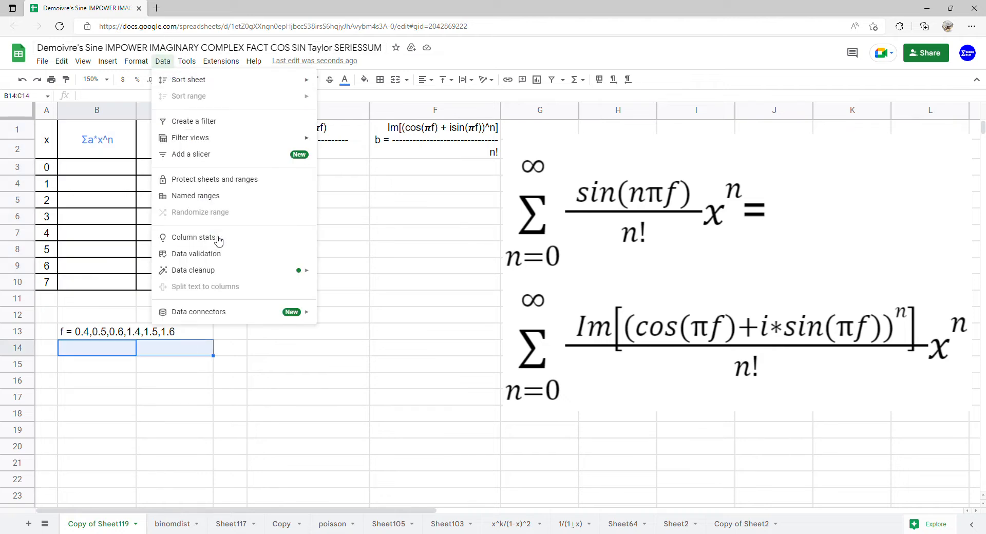
click(217, 257)
click(452, 262)
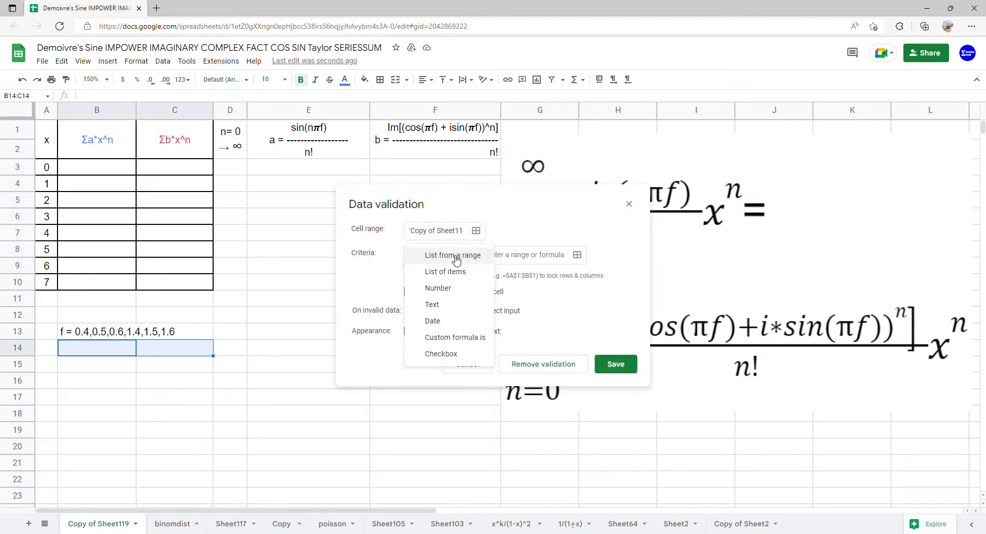
click(456, 270)
click(496, 260)
text(0.4,0.5,0.6,1.4,1.5,1.6)
click(619, 351)
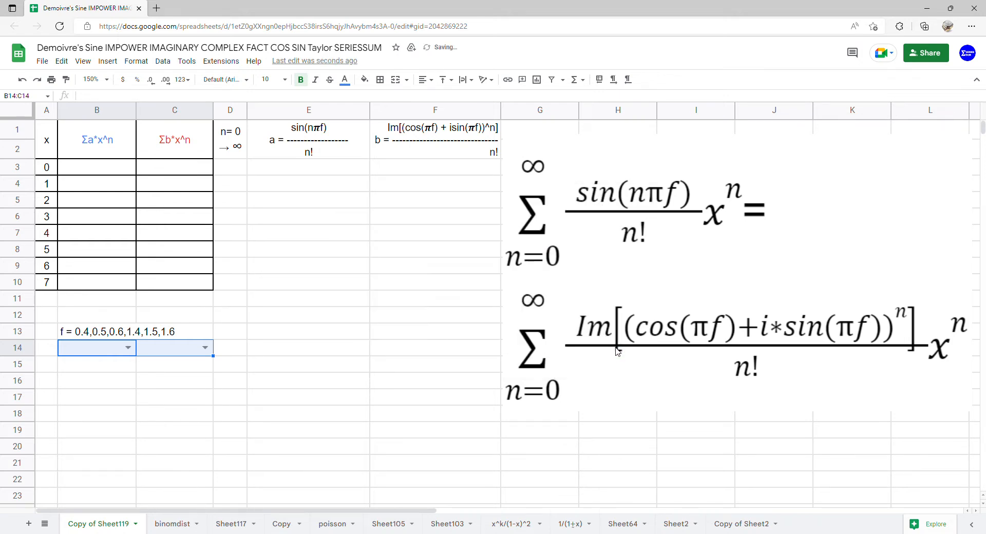
Choose 0.4 as the f value in both B14 and C14.
click(128, 348)
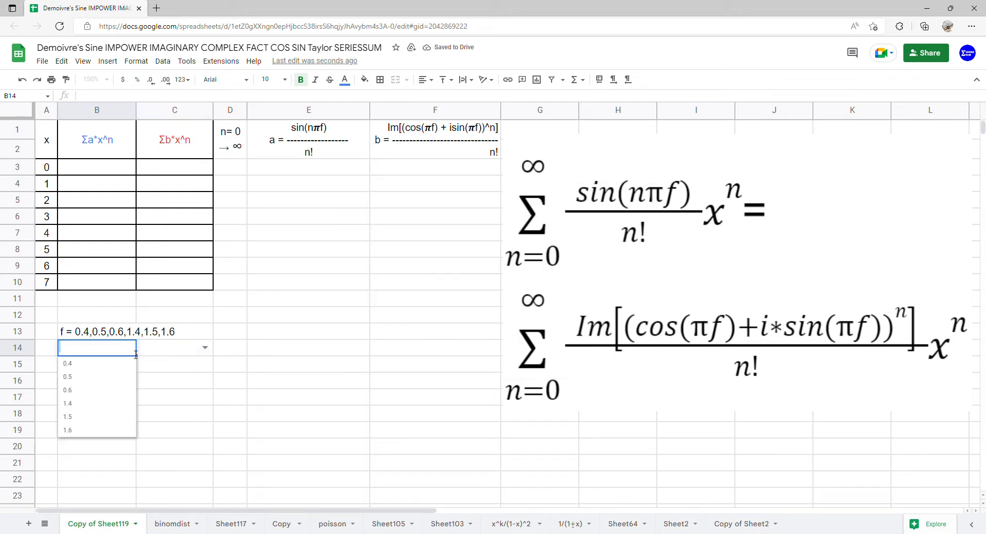
click(122, 362)
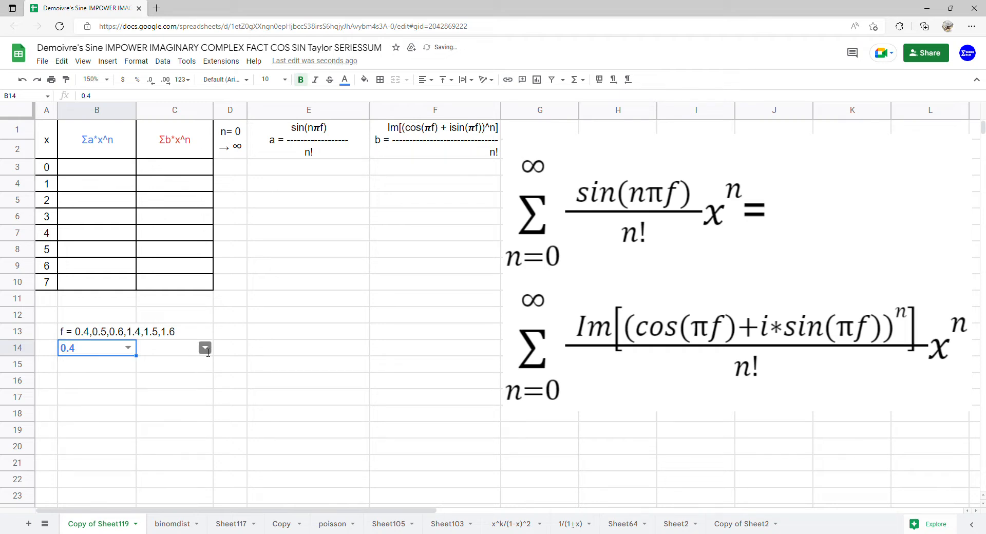
click(204, 347)
click(191, 369)
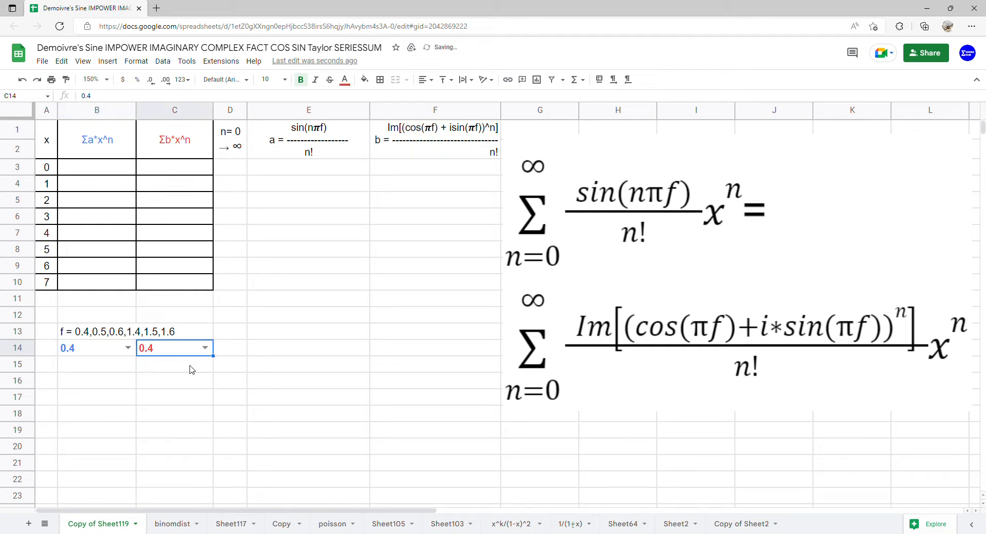
Enter 0 in D3 as the starting value of the n column.
click(110, 170)
drag(106, 133, 110, 287)
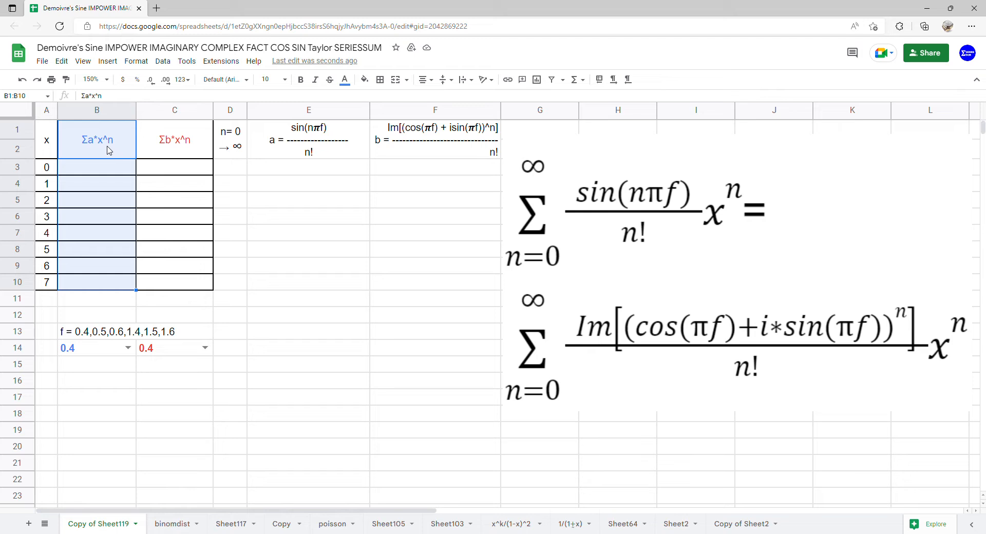
click(244, 165)
text(0)
key(Return)
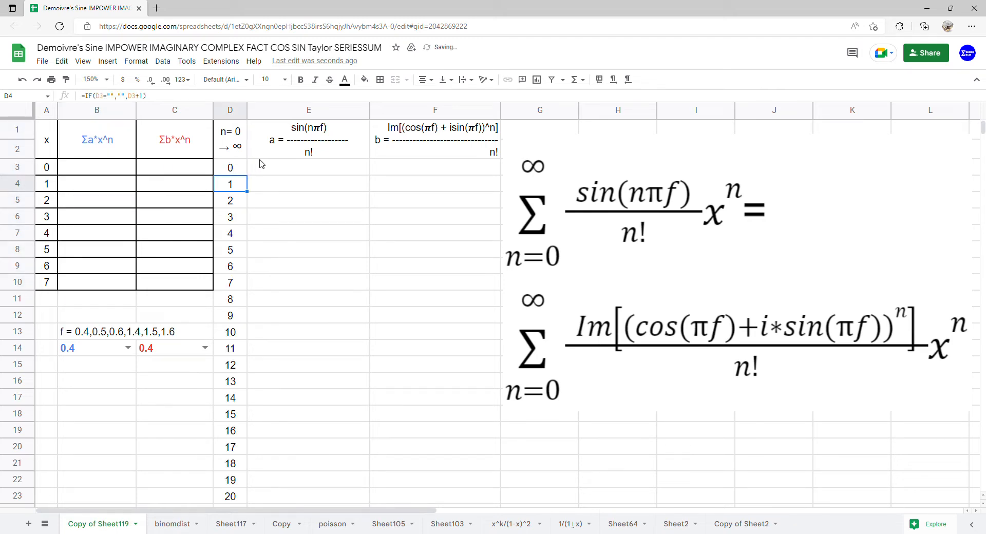
Enter the coefficient formula =ARRAYFORMULA(SIN(D3:D23*PI()*B14)/FACT(D3:D23)) in E3.
click(288, 170)
text(=ARRAYFORMULA()
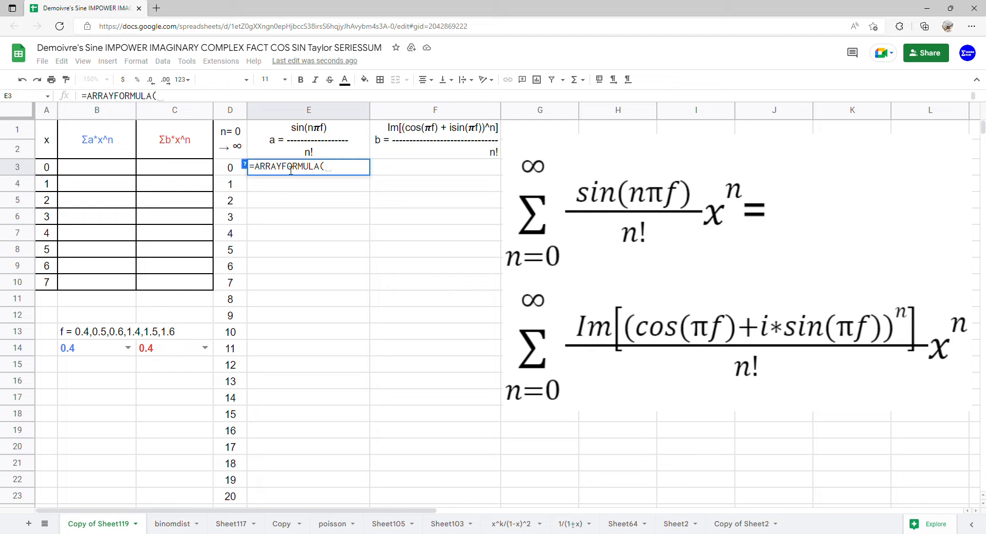
text(SIN()
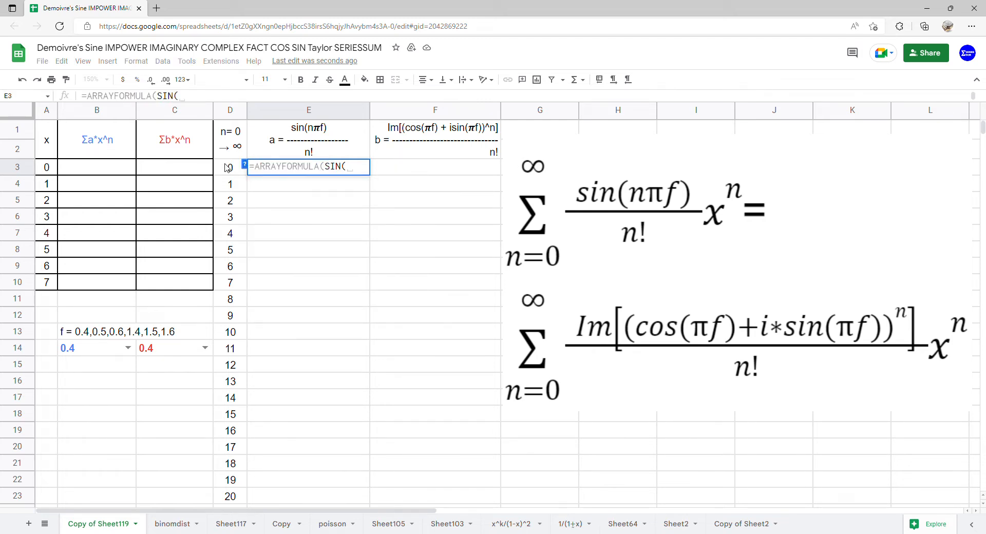
drag(230, 167, 234, 501)
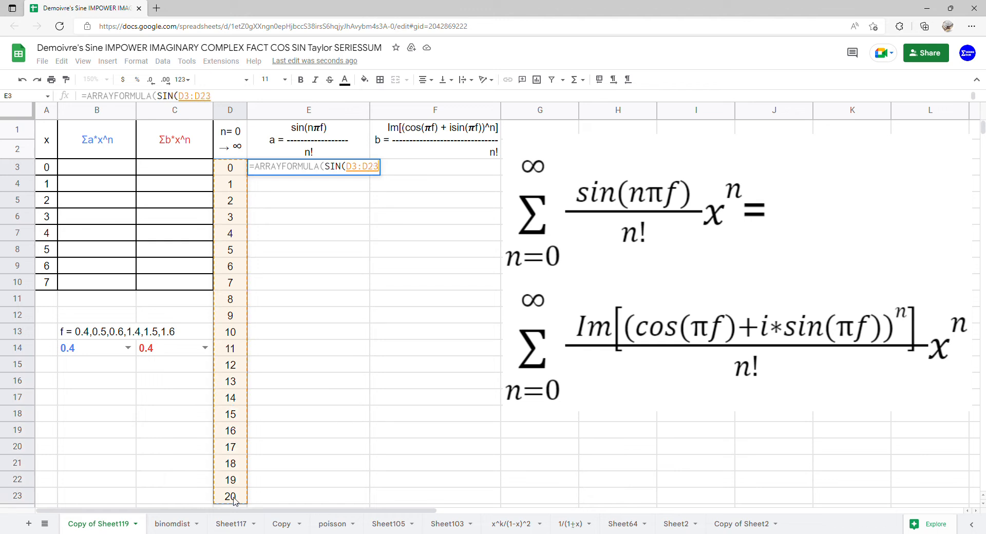
text(*PI()
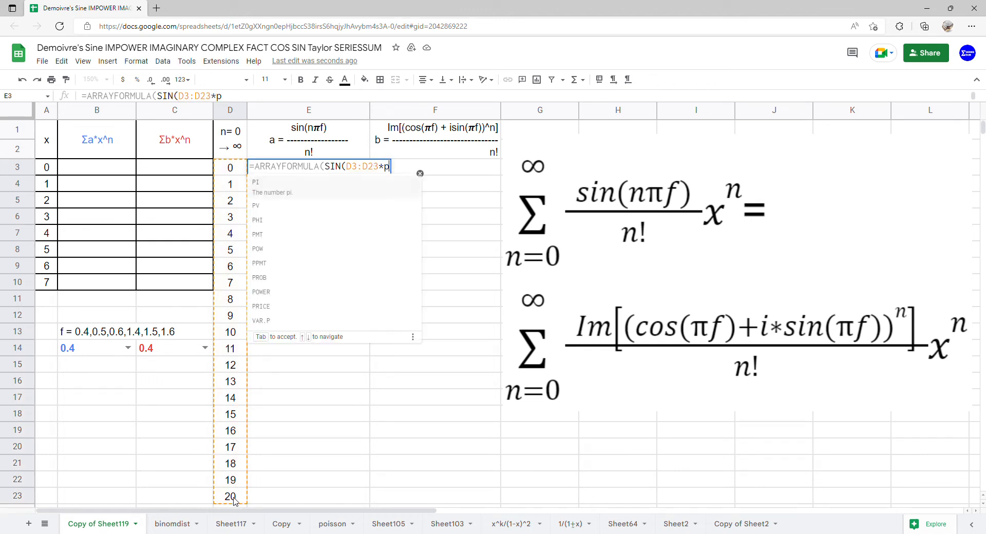
text()*)
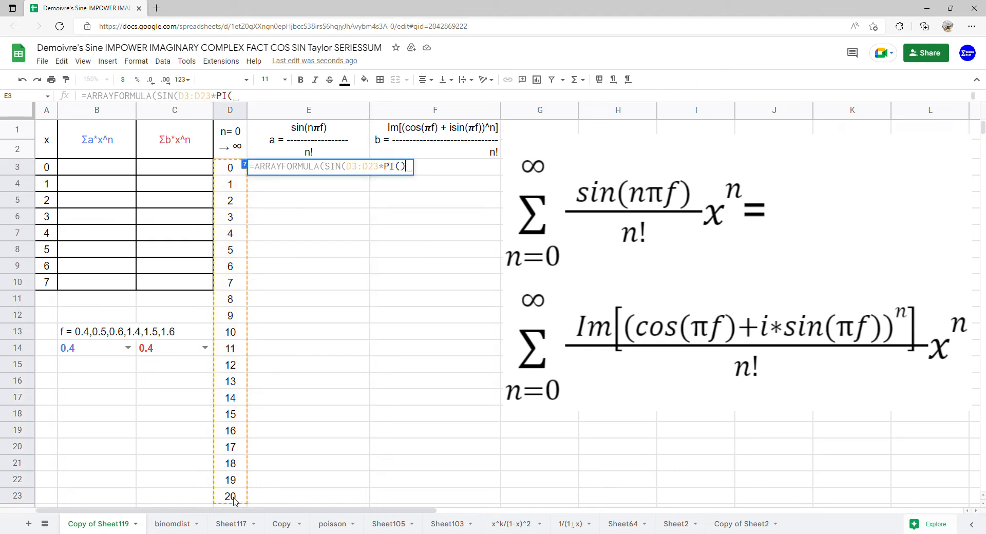
click(82, 349)
text()/)
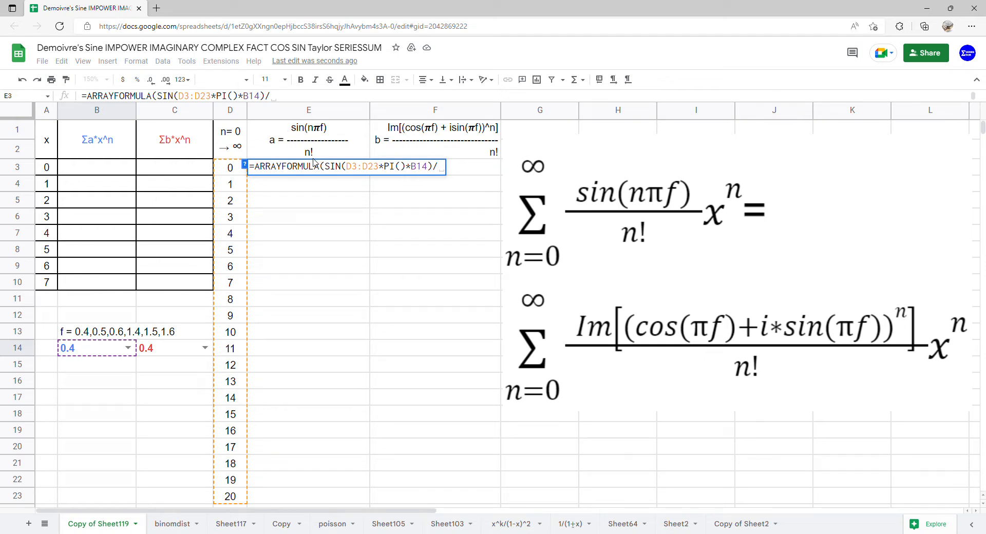
text(fa)
key(Tab)
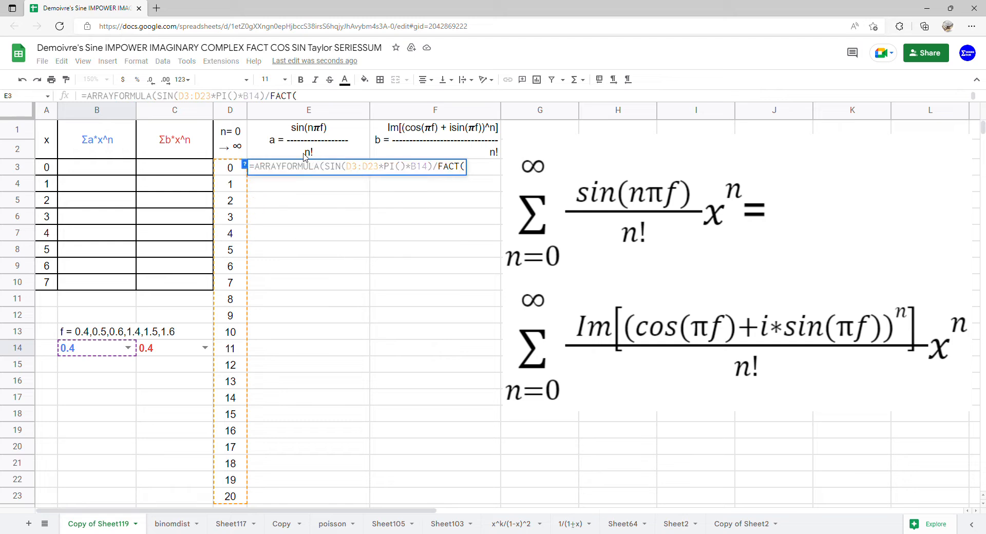
drag(238, 166, 241, 494)
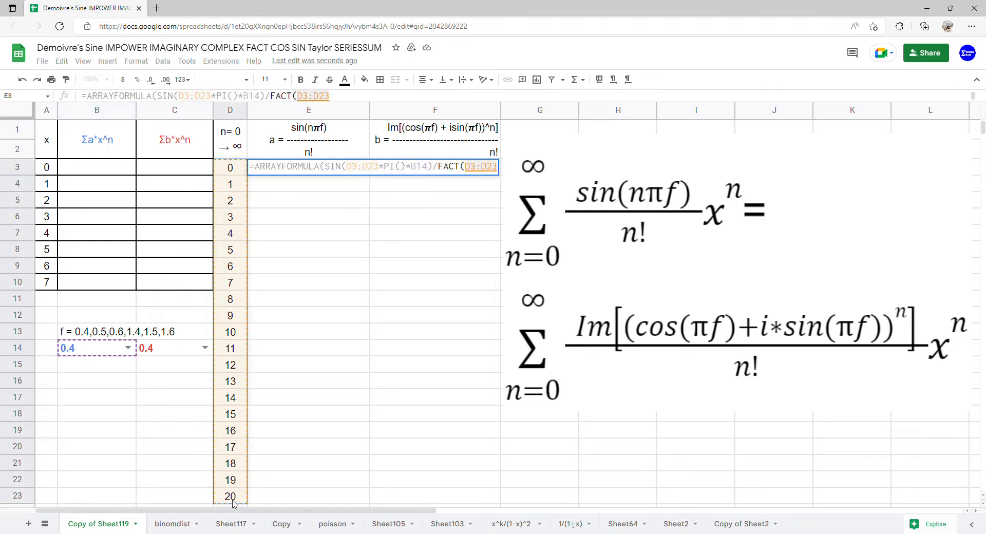
key(Return)
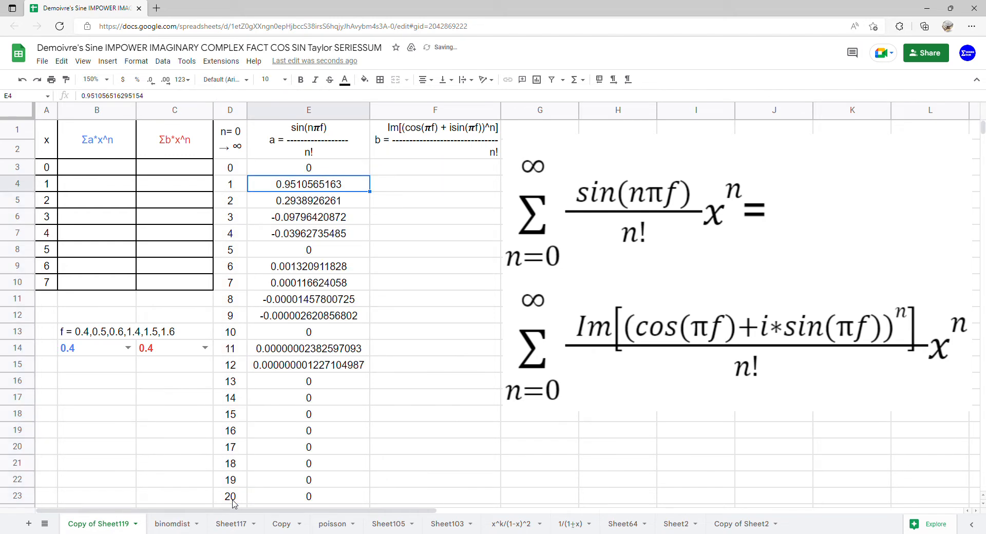
Enter =ARRAYFORMULA(SERIESSUM(A3:A10,0,1,E3:E23)) in B3 to compute the first series for every x.
click(114, 171)
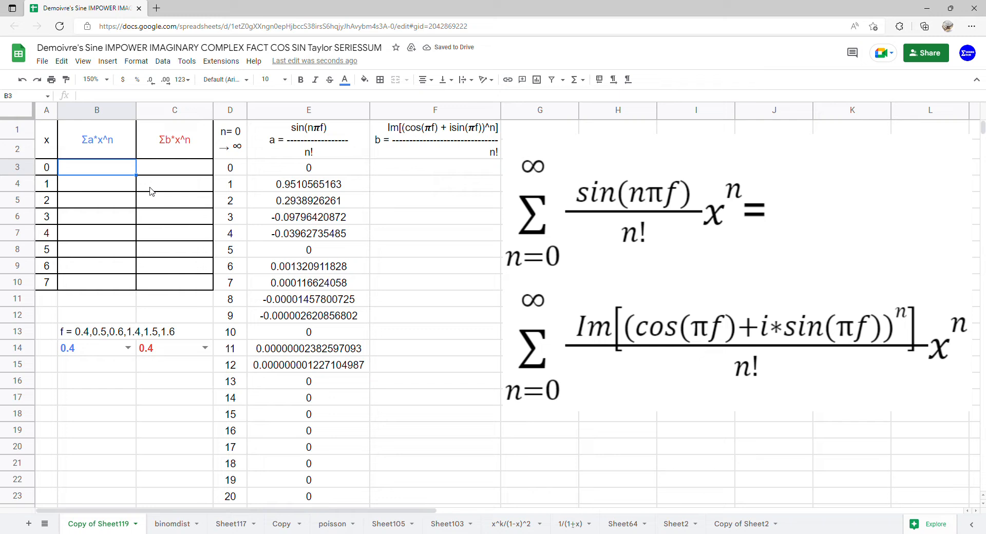
text(=arr)
key(Tab)
text(ser)
key(Tab)
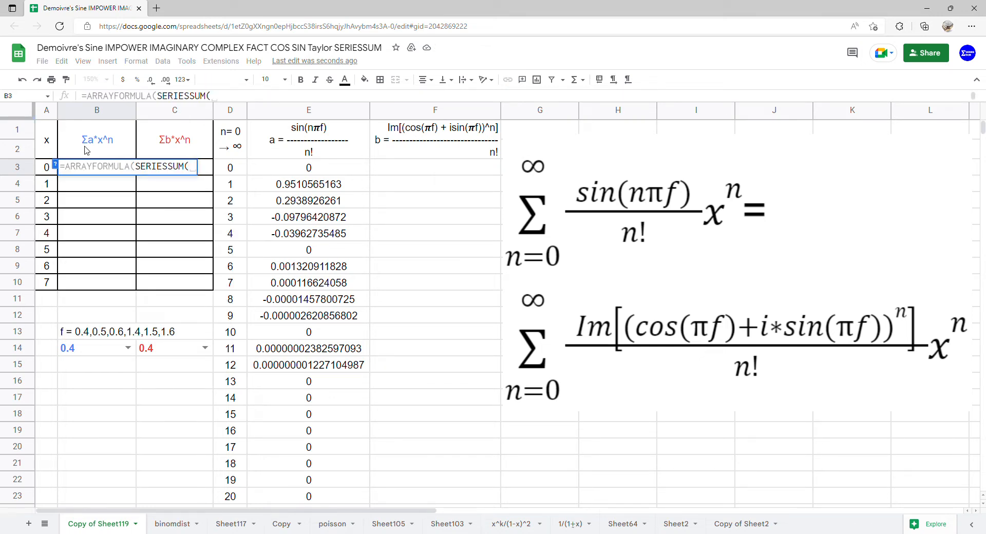
drag(51, 171, 48, 281)
text(,)
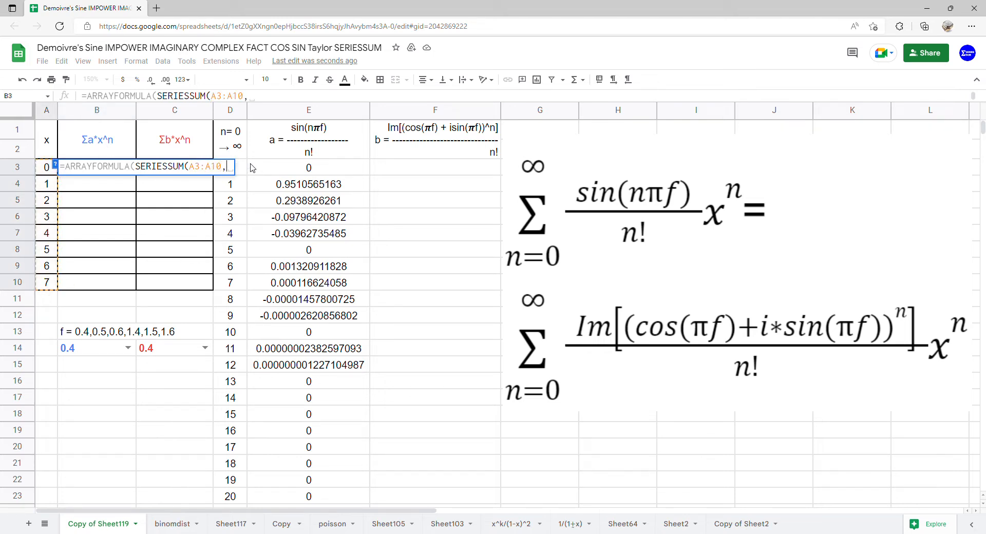
text(0,1,)
drag(318, 173, 323, 498)
key(Return)
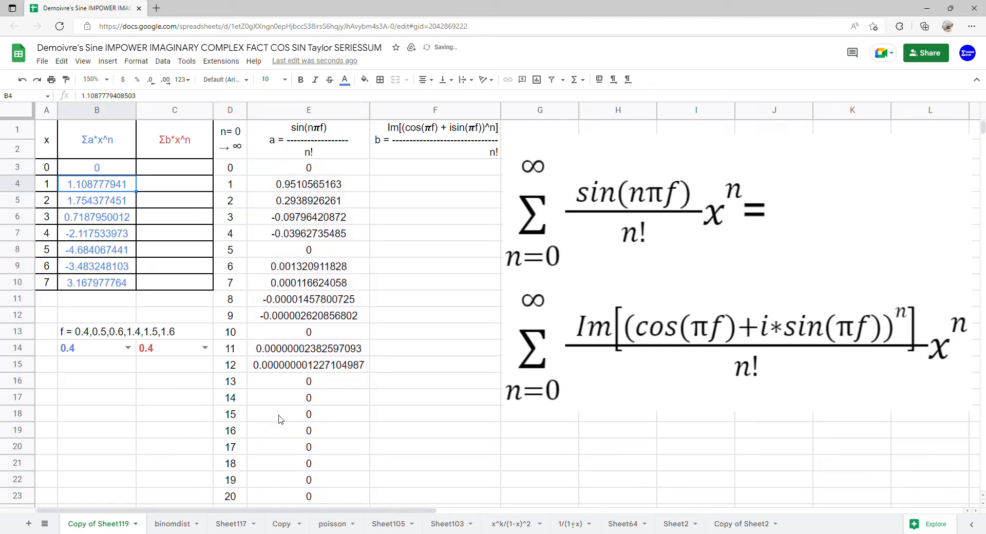
click(180, 170)
drag(181, 195, 192, 283)
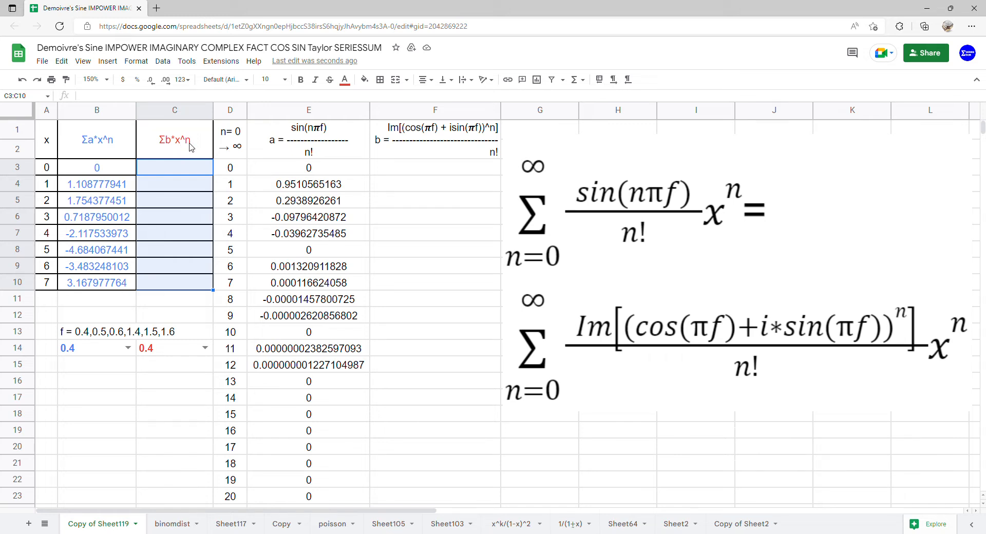
click(231, 174)
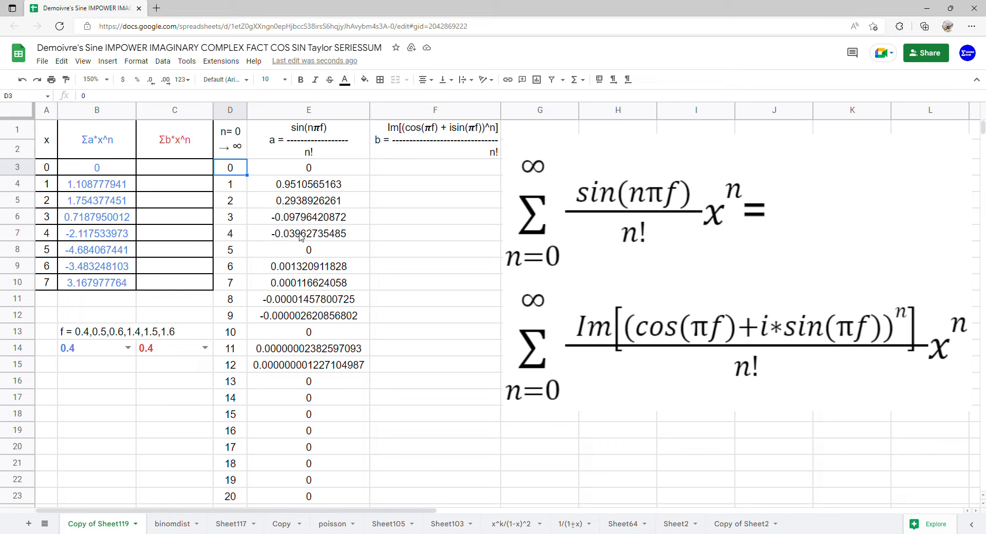
Start an ARRAYFORMULA in F3 with a COMPLEX number whose real part is COS(PI()*C14).
click(378, 175)
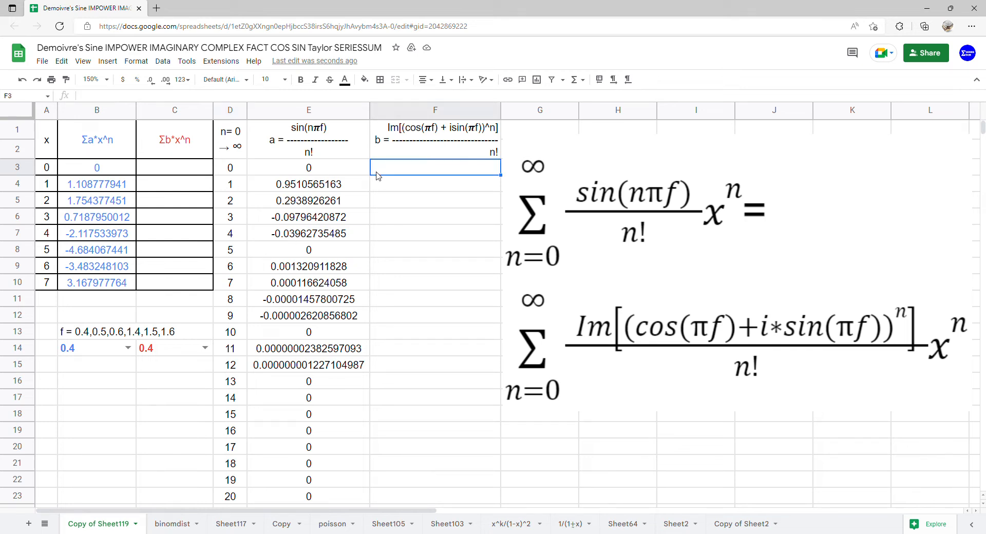
text(=)
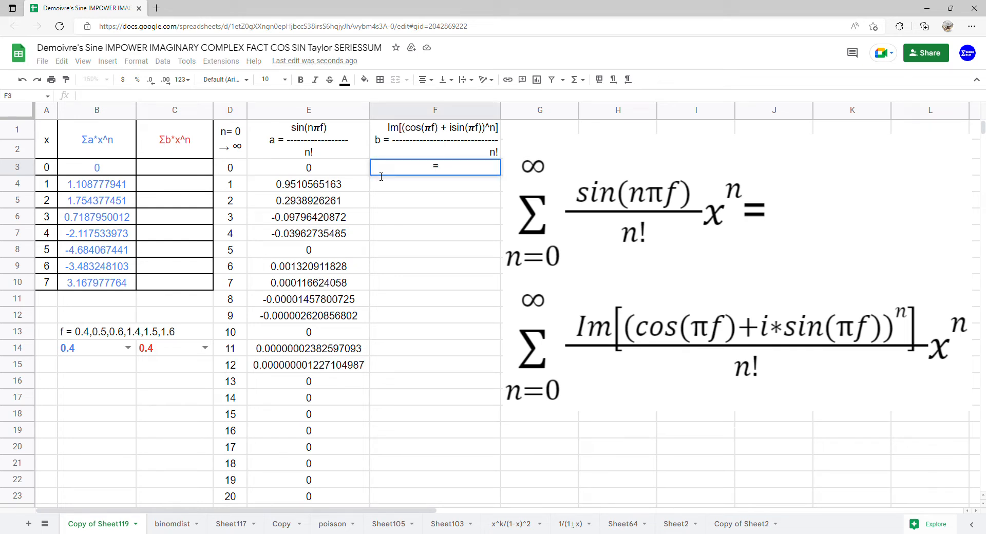
text(arr)
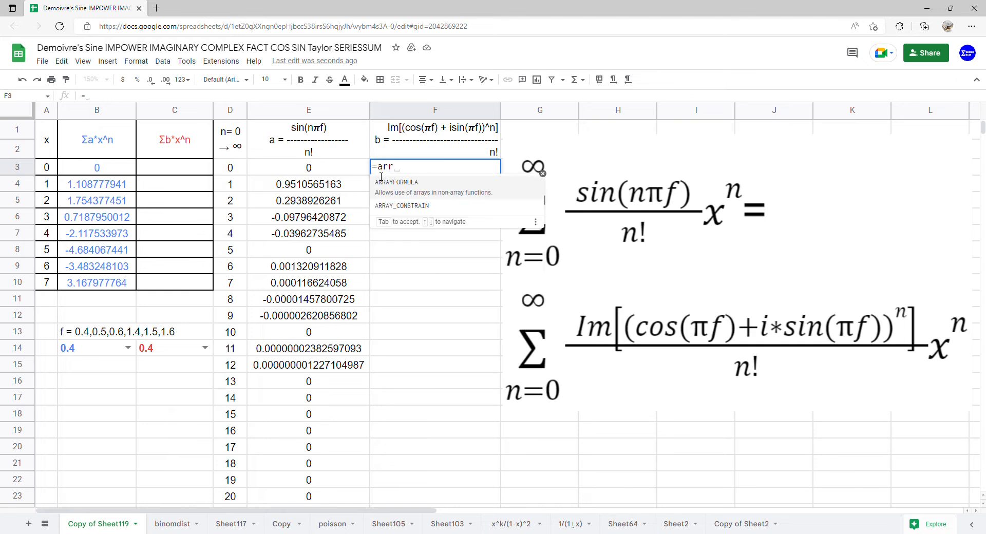
key(Tab)
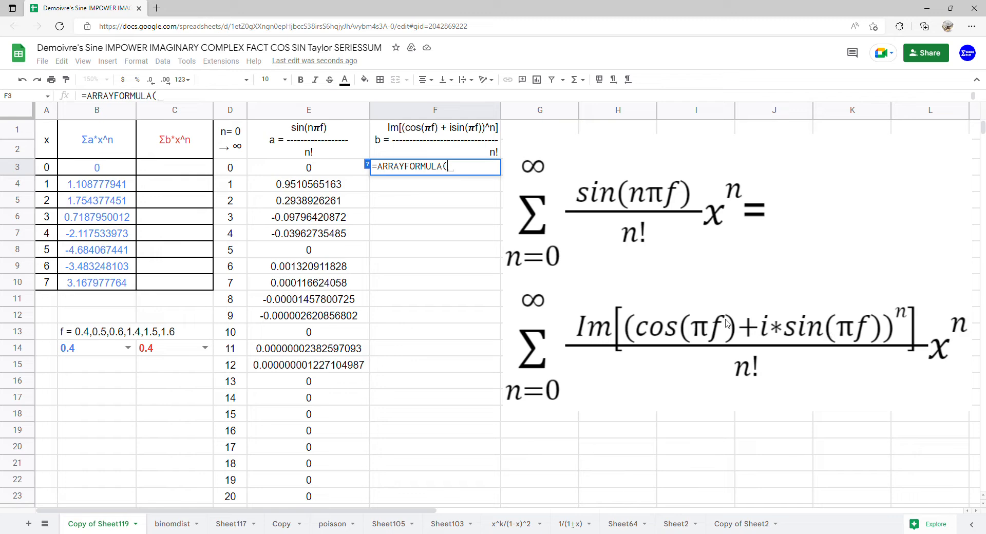
text(comp)
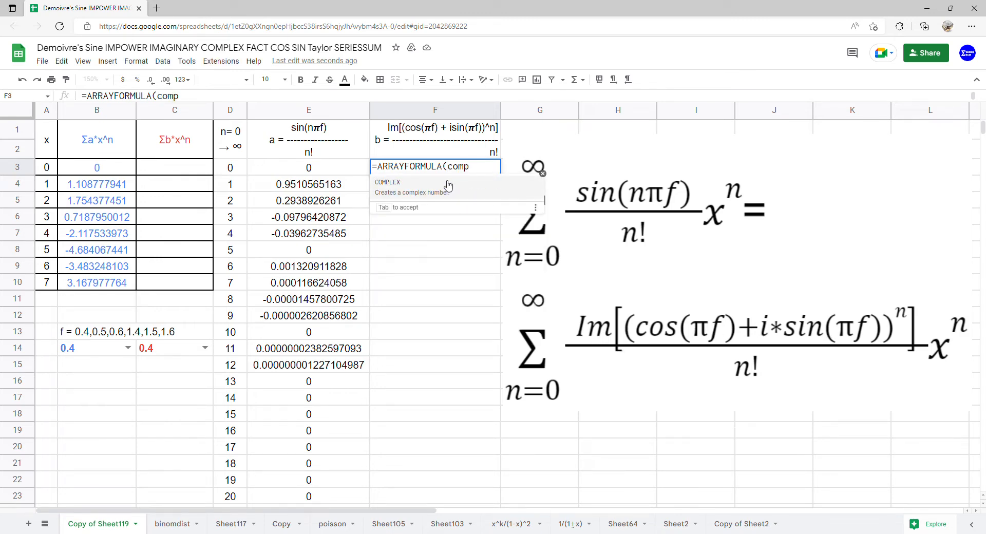
key(Tab)
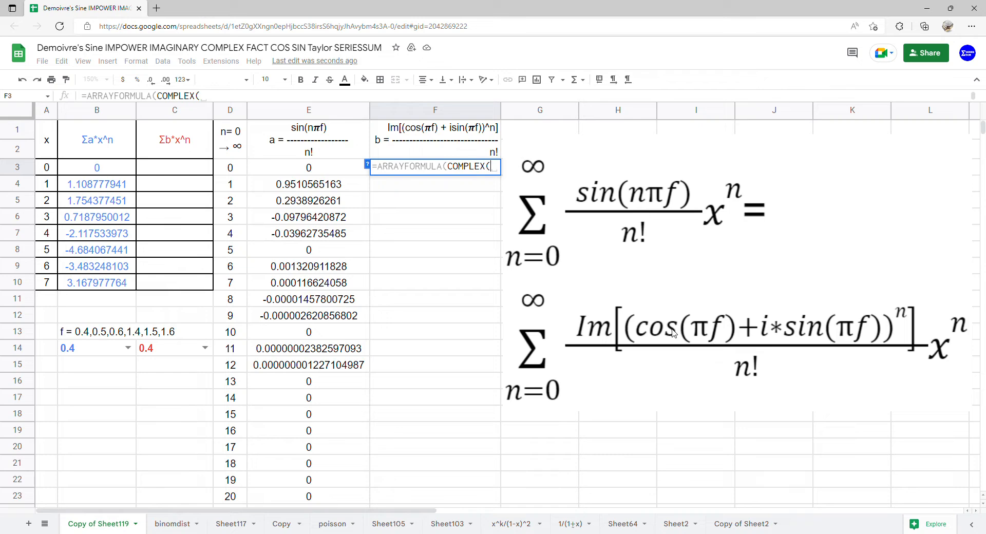
text(cos)
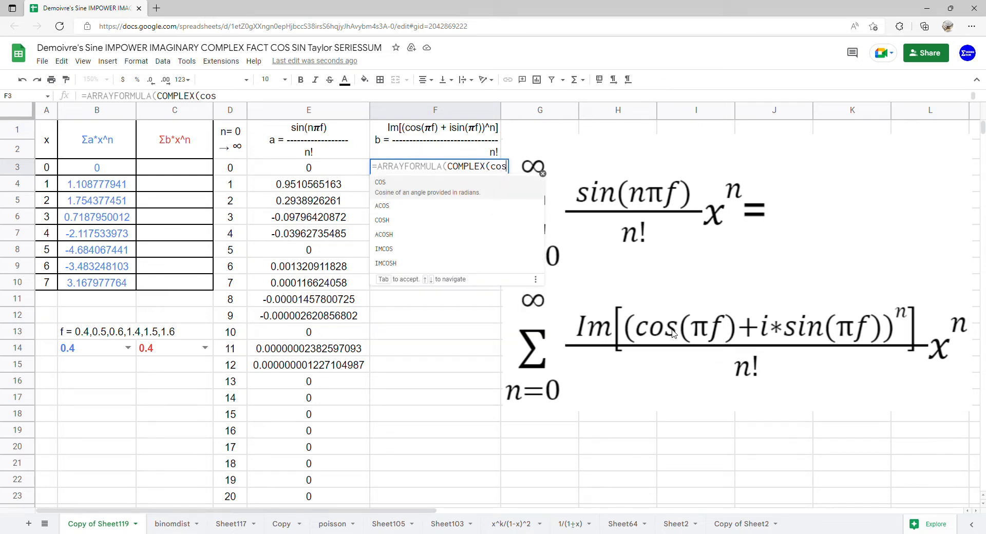
key(Tab)
text(pi)
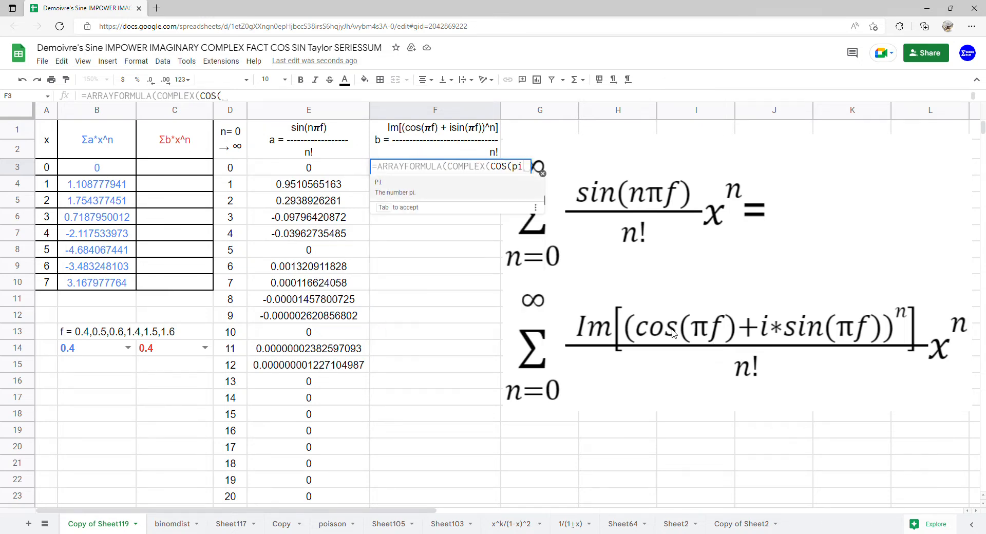
key(Tab)
text()*)
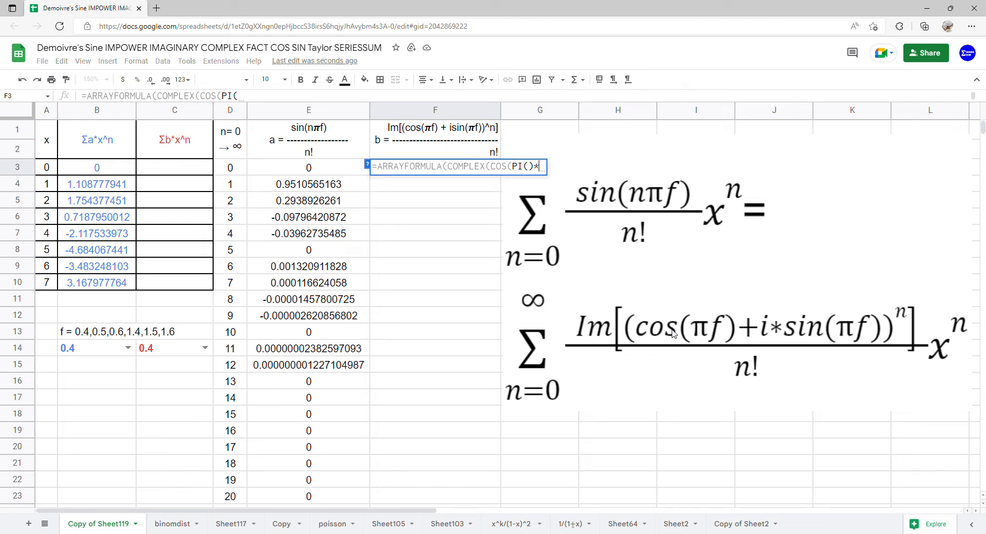
click(186, 352)
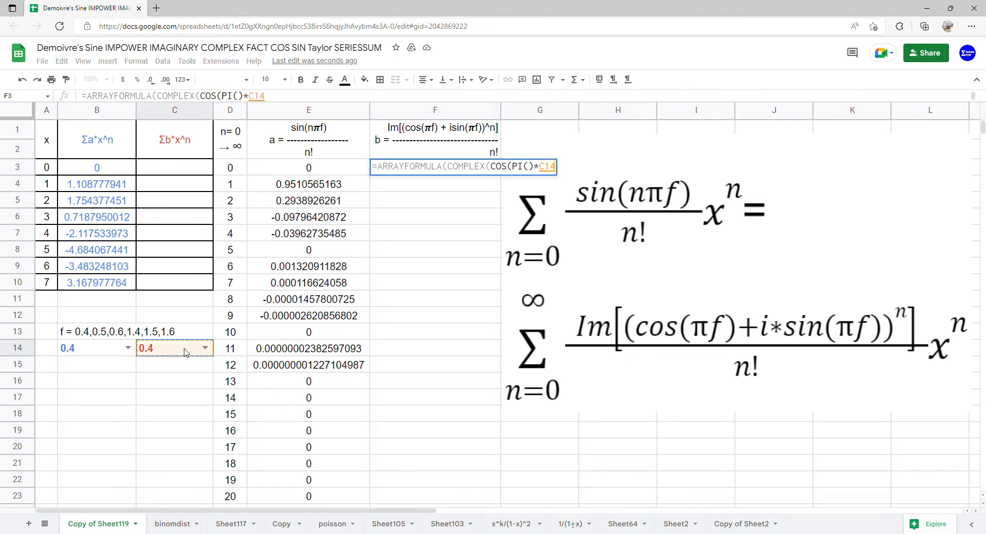
text())
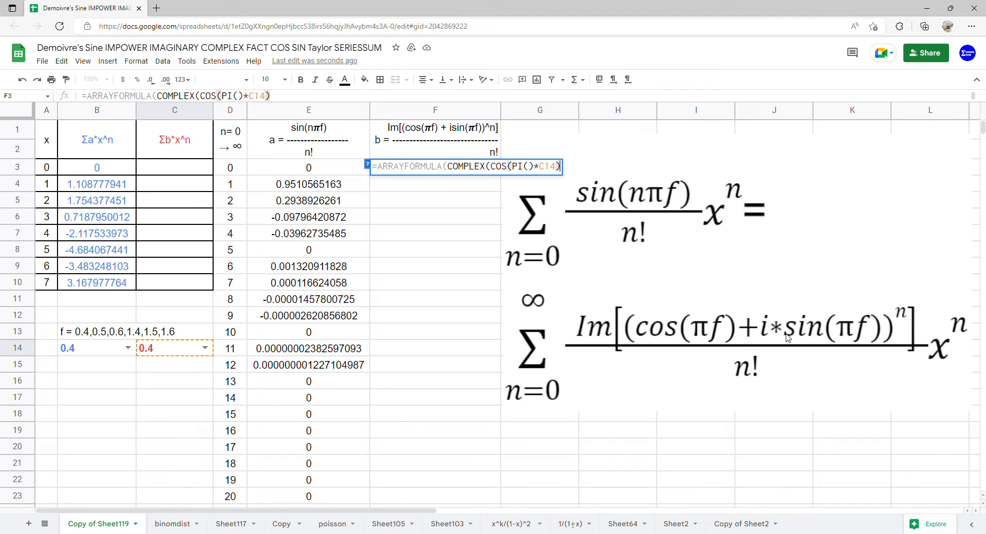
Add SIN(PI()*C14) as the imaginary part, completing =ARRAYFORMULA(COMPLEX(COS(PI()*C14),SIN(PI()*C14))) in F3.
text(,)
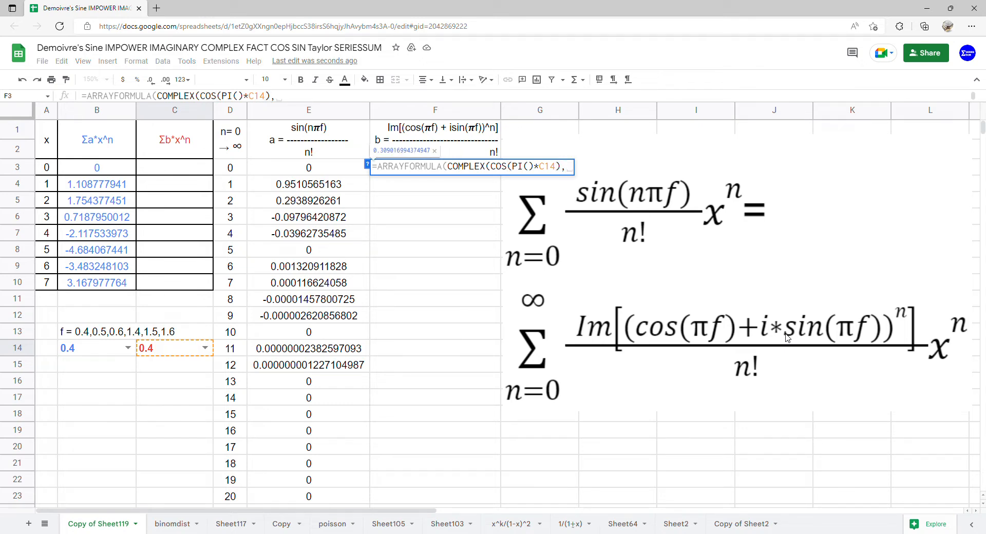
text(SIN()
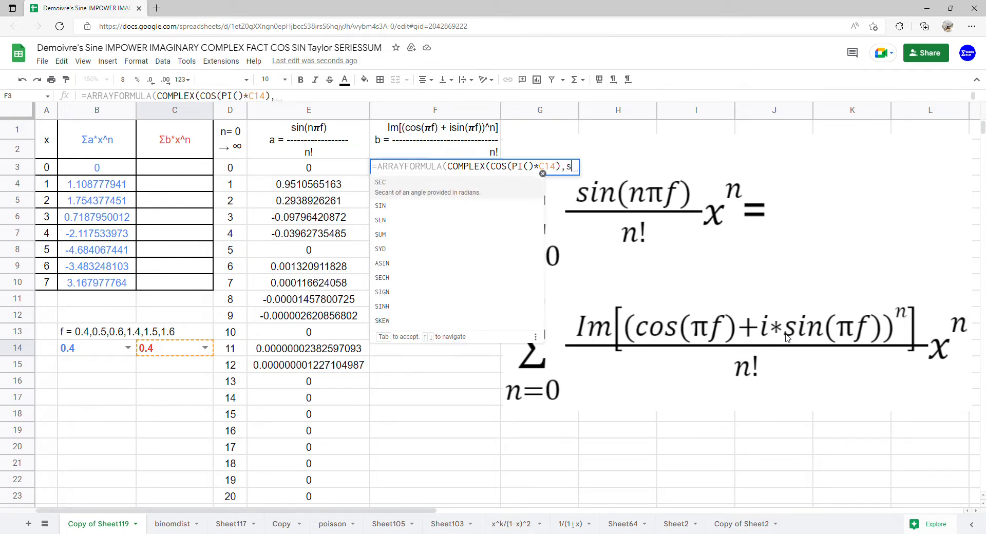
text(PI()*)
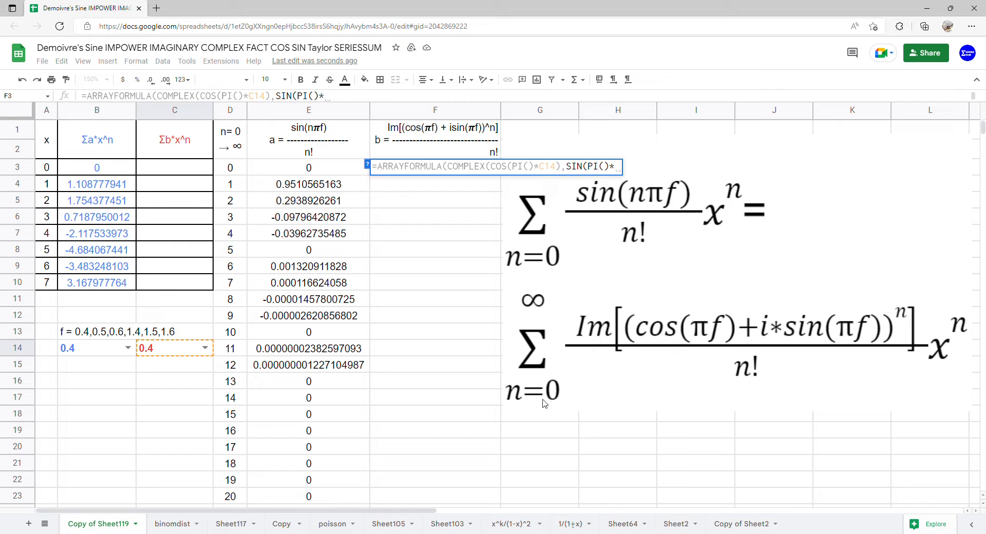
click(179, 356)
text())
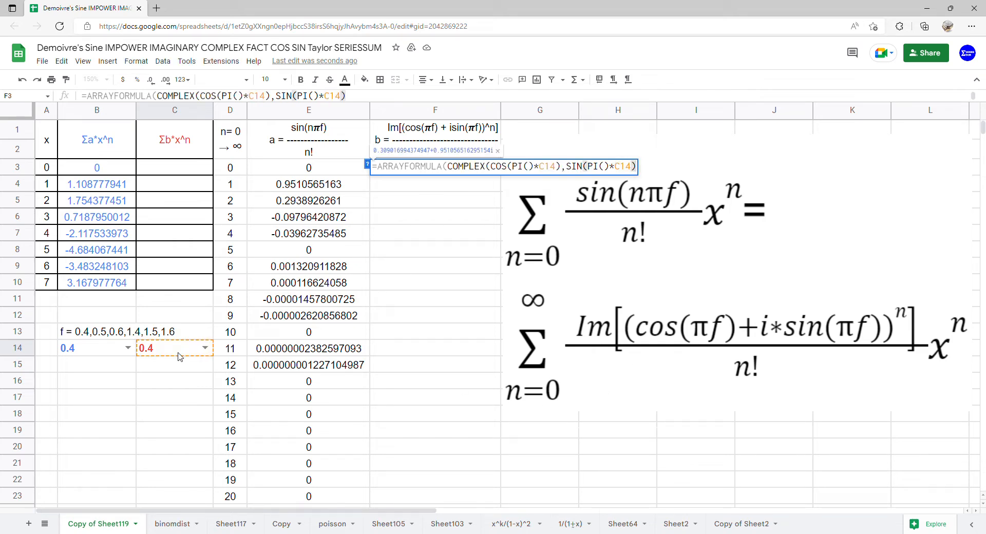
text())
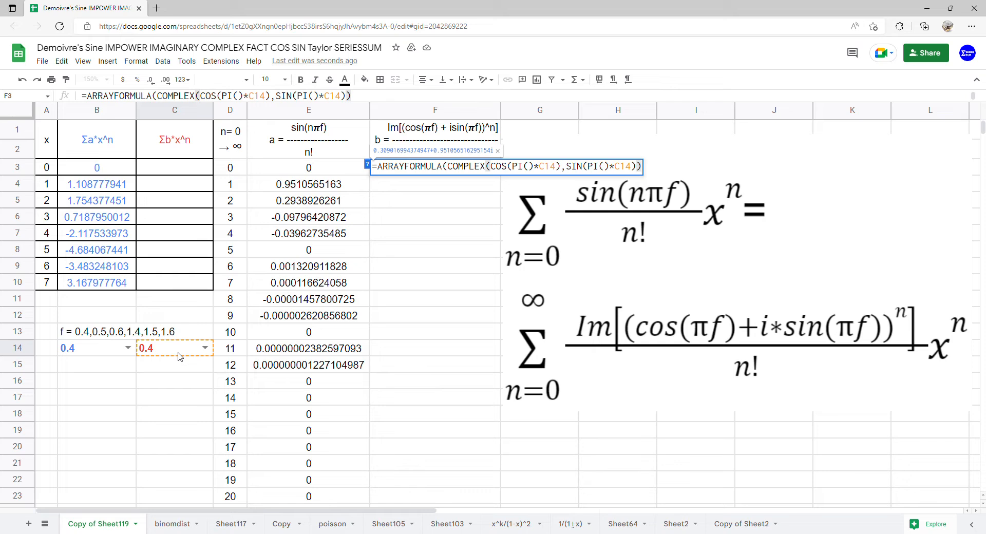
key(Return)
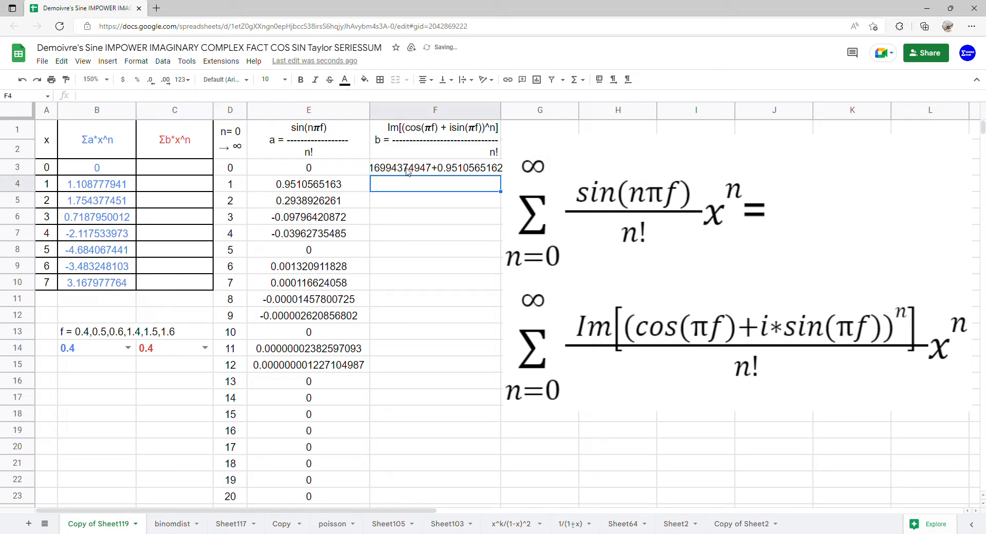
Wrap the COMPLEX expression in F3 in IMPOWER, with D3:D23 as the exponents.
double_click(434, 173)
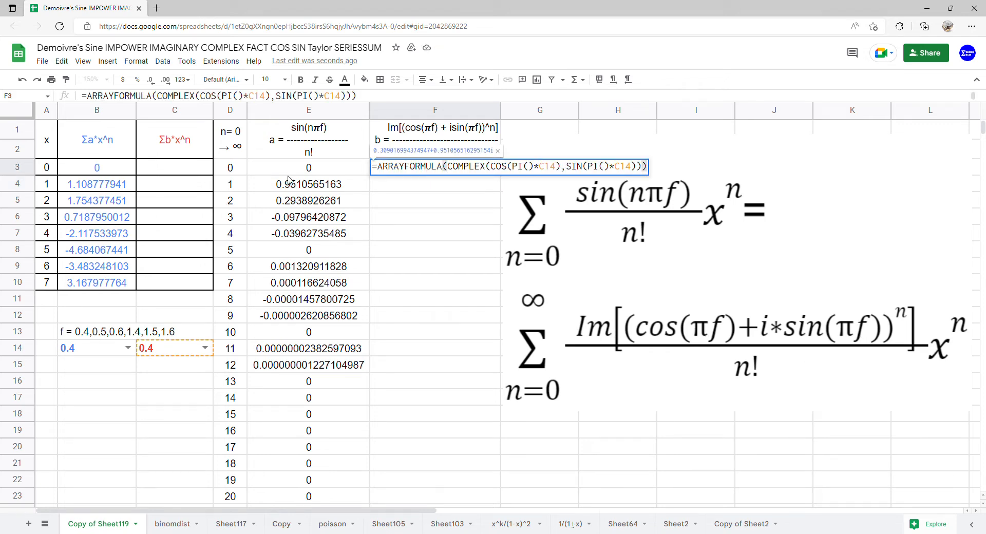
click(444, 169)
text((impo)
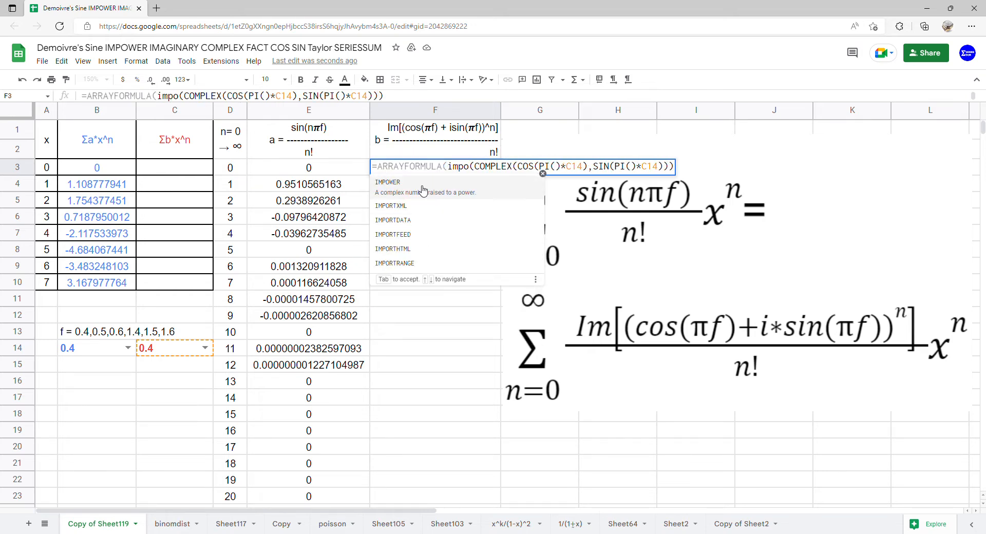
click(444, 185)
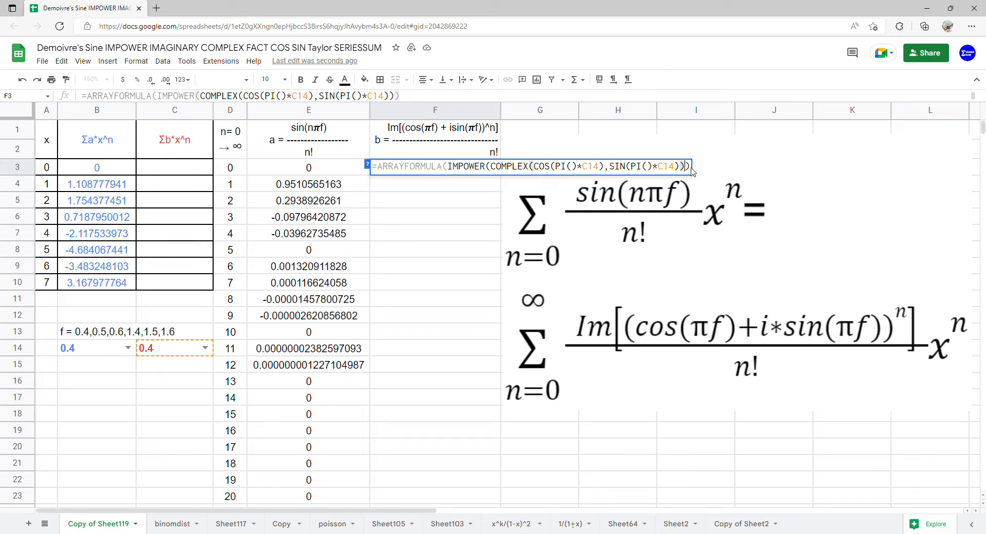
key(Right)
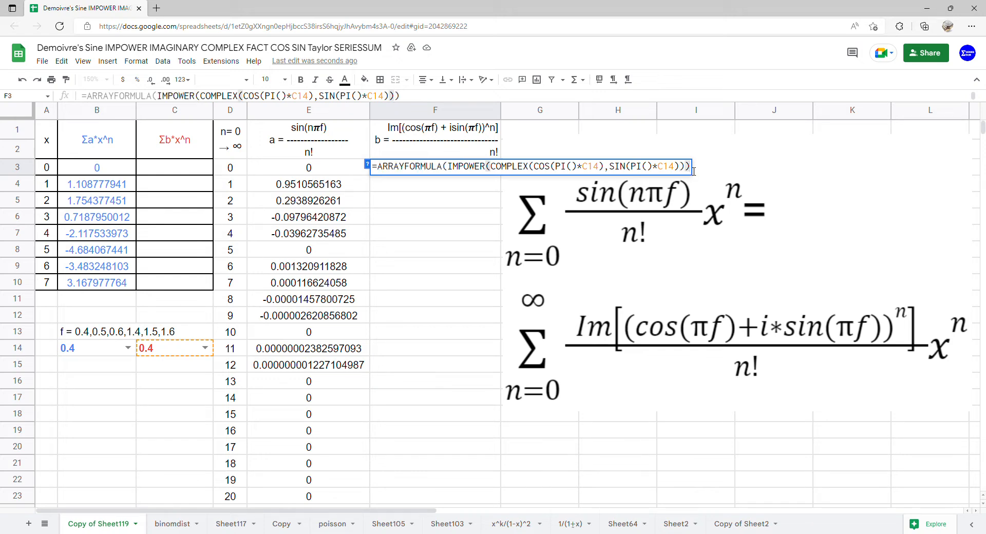
click(687, 172)
text(,)
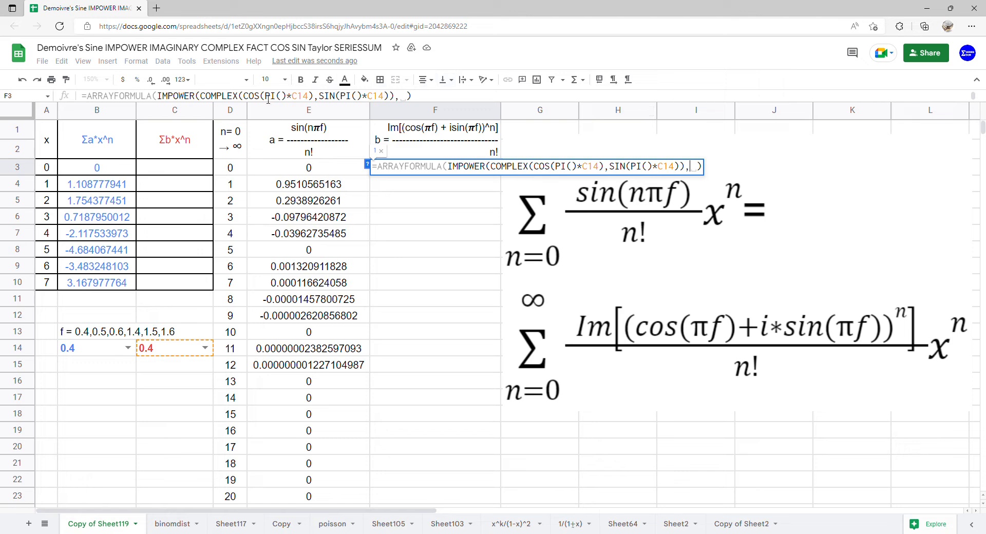
drag(242, 172, 235, 500)
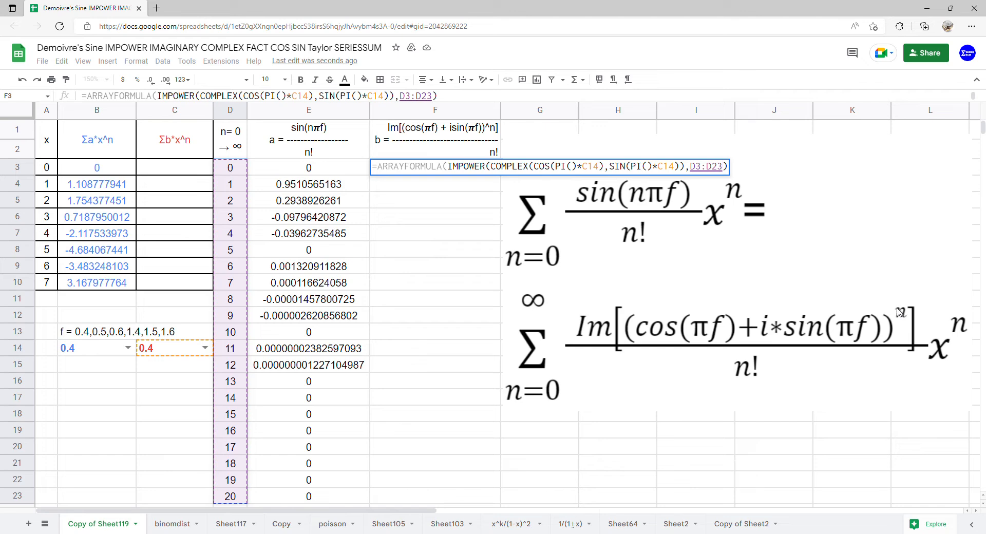
key(Return)
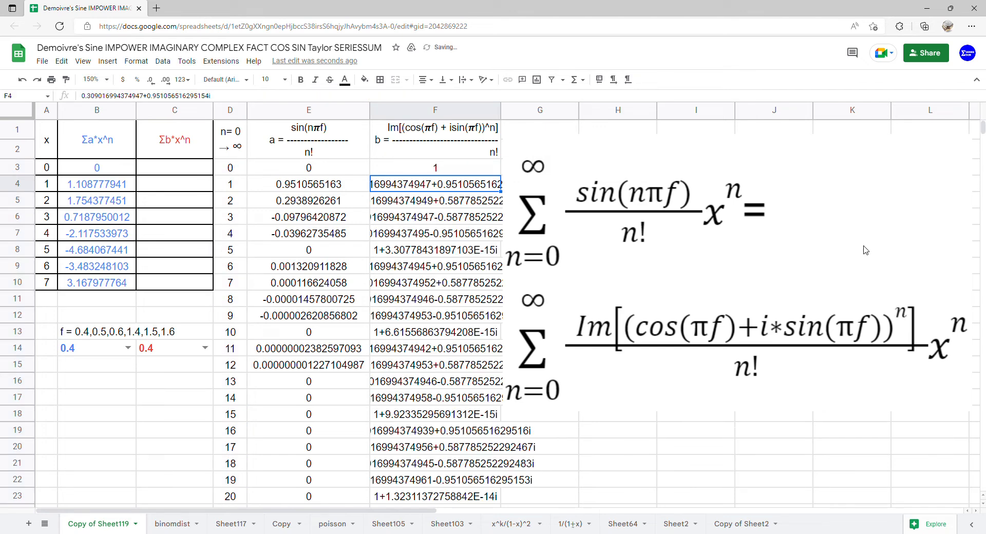
Wrap the IMPOWER expression in F3 in IMAGINARY to extract only the imaginary parts.
click(442, 168)
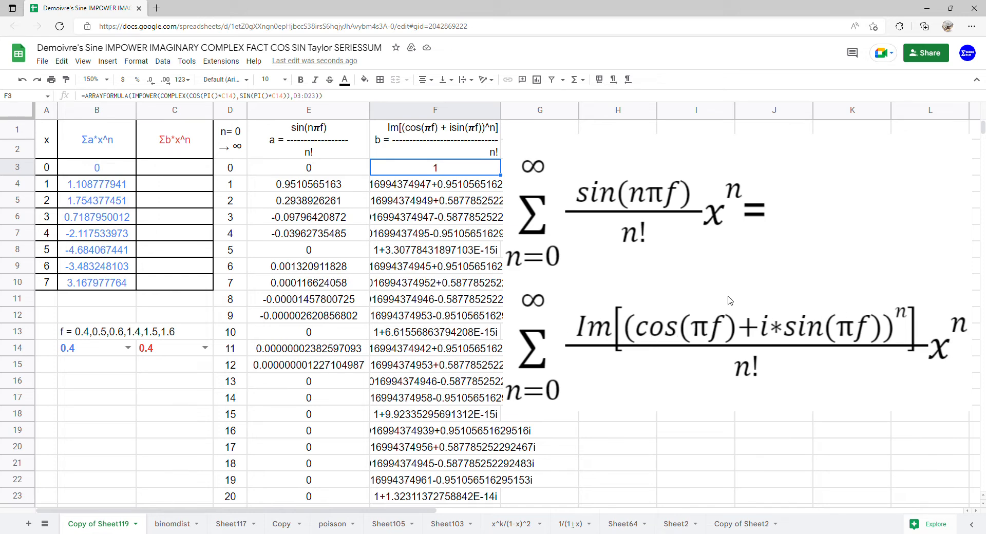
double_click(438, 171)
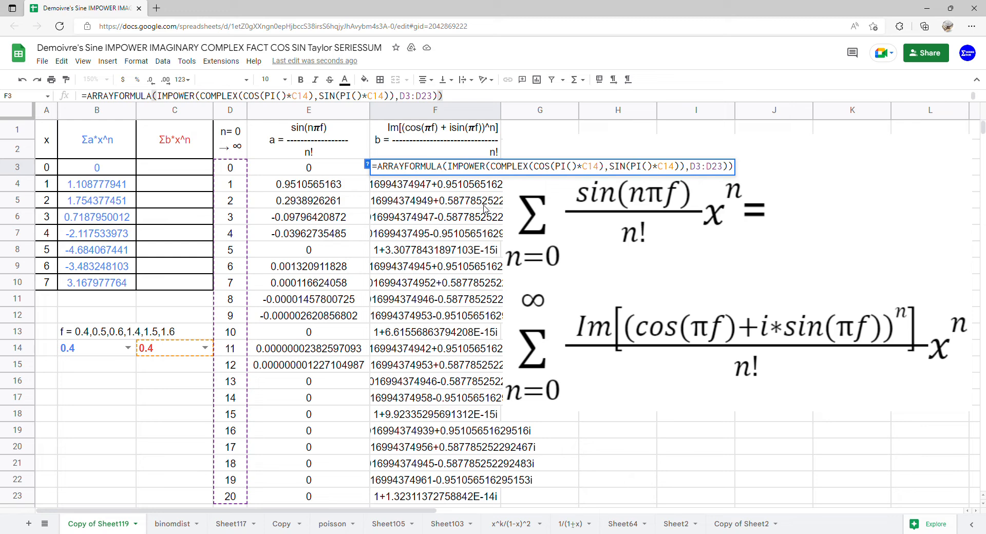
text(imag)
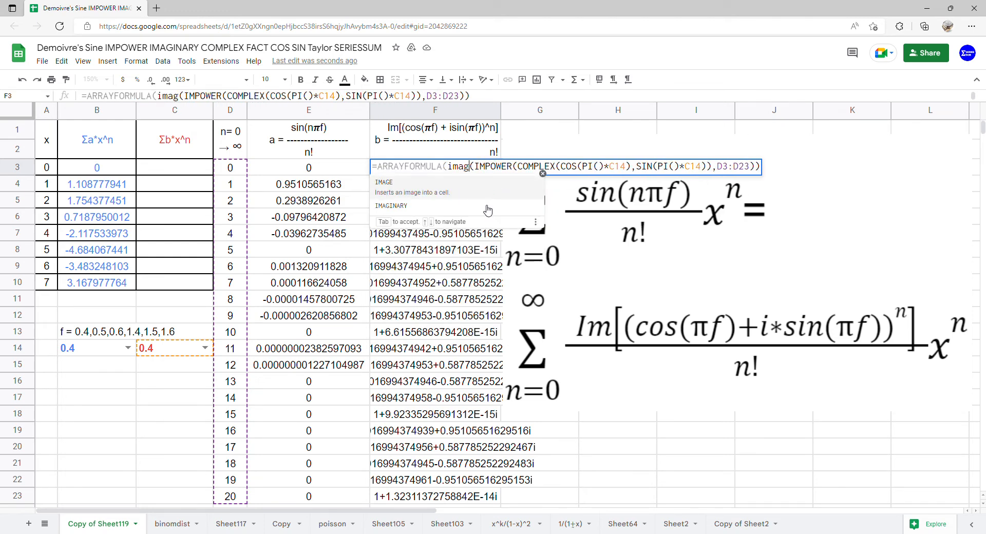
click(487, 209)
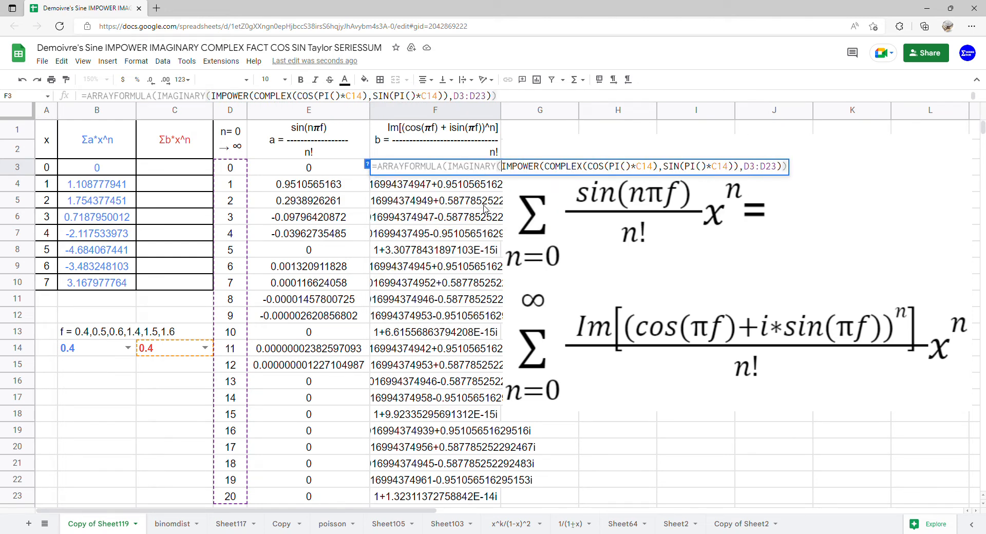
key(Return)
Divide the IMAGINARY expression in F3 by FACT(D3:D23), inside the ARRAYFORMULA.
click(460, 171)
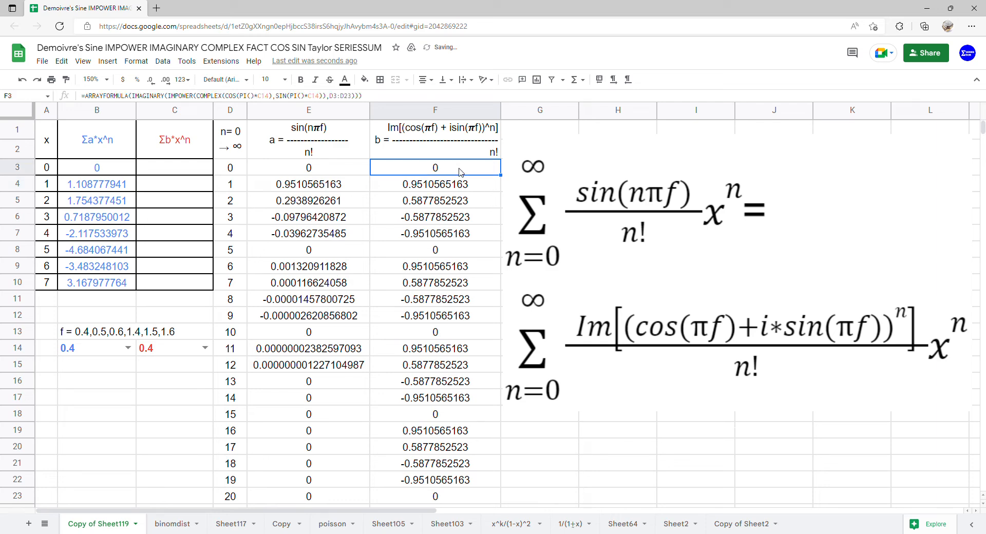
double_click(464, 172)
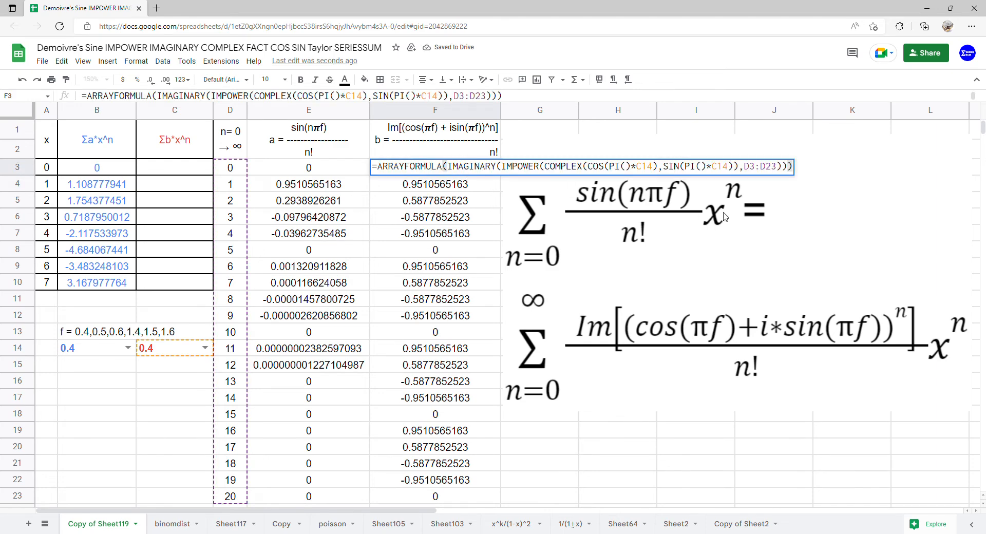
click(790, 168)
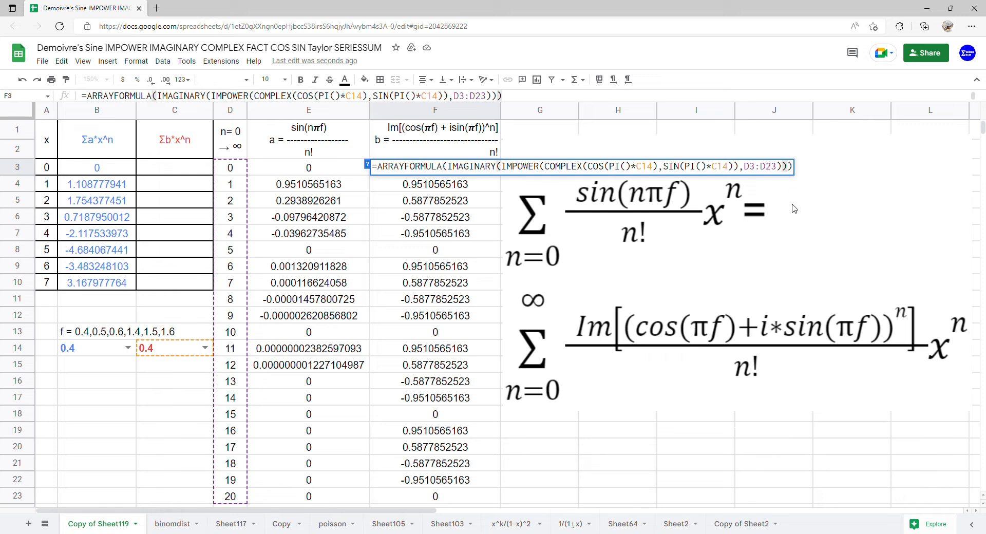
text(/FACT()
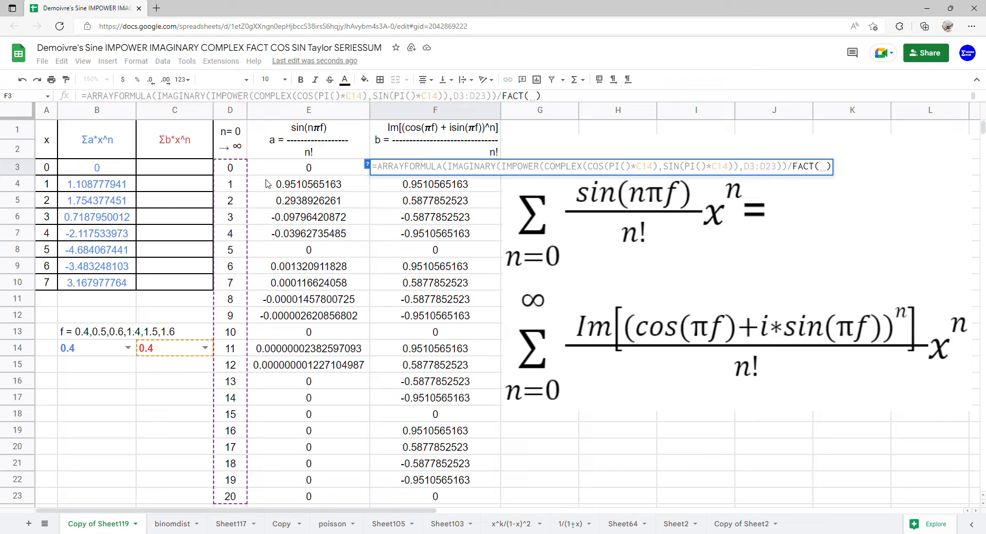
drag(243, 175, 234, 496)
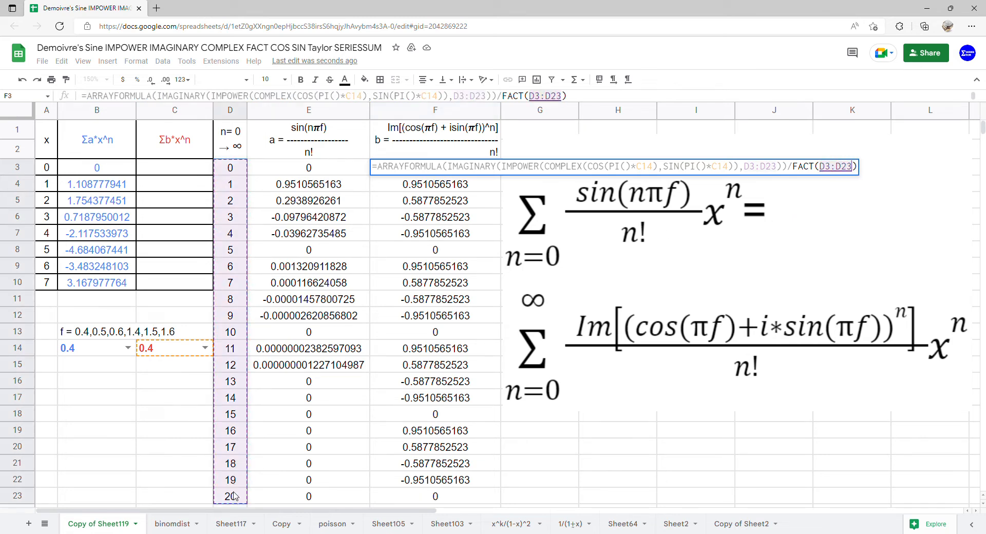
key(Return)
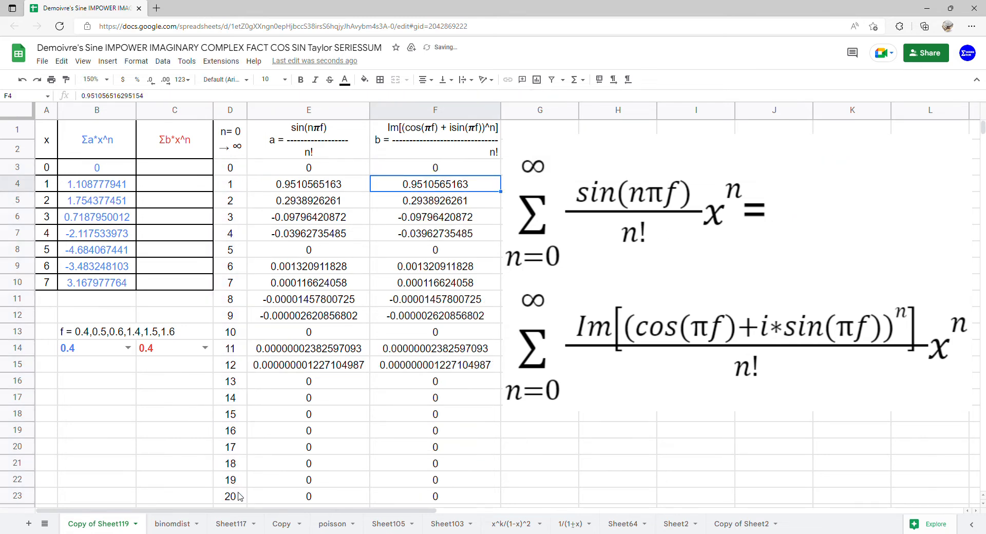
Enter =ARRAYFORMULA(SERIESSUM(A3:A10,0,1,F3:F23)) in C3 to fill the Σb*x^n column.
drag(306, 169, 306, 498)
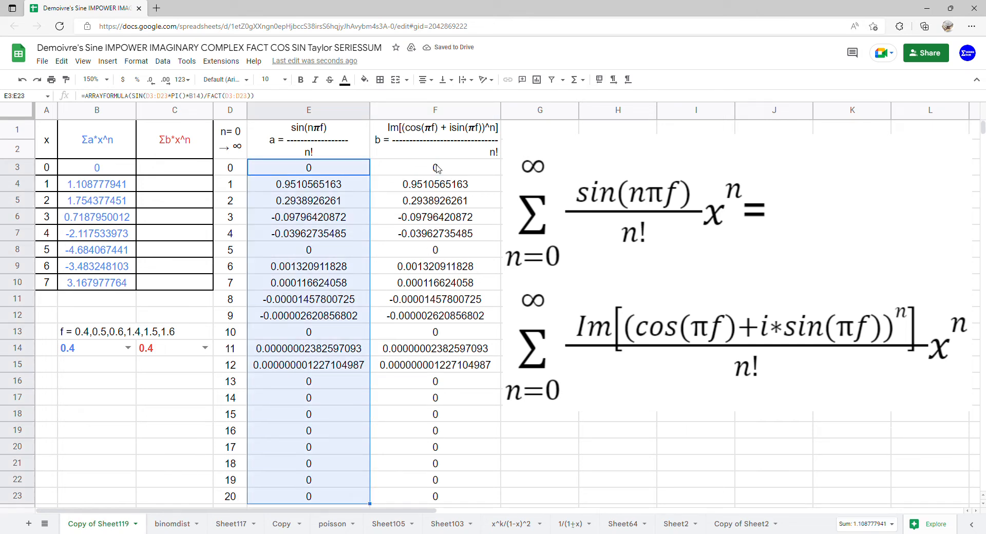
drag(440, 185, 443, 480)
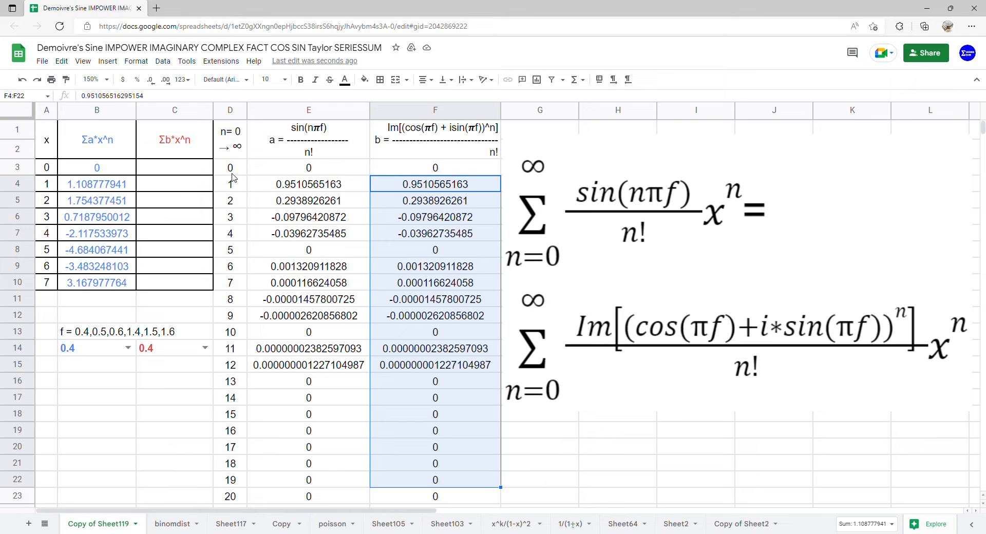
click(203, 173)
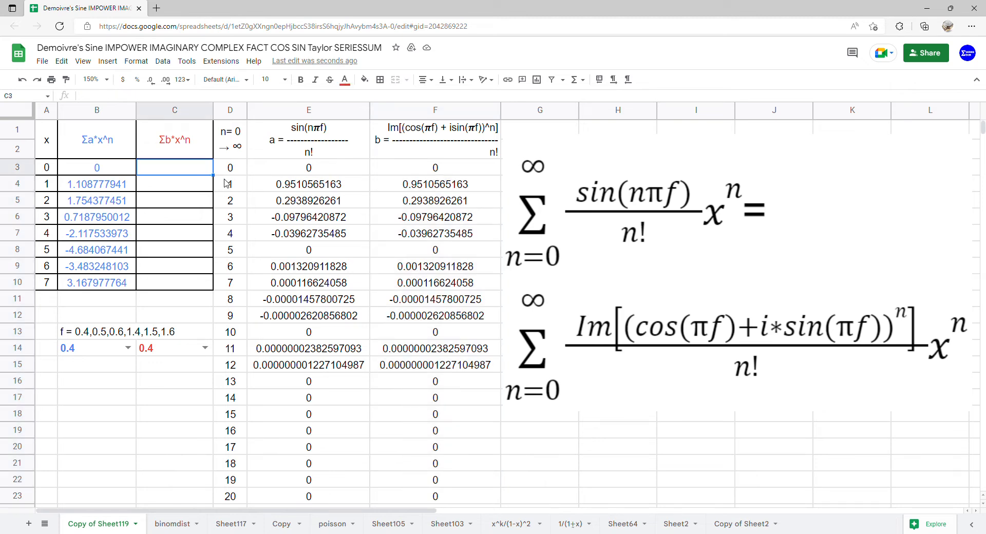
text(=)
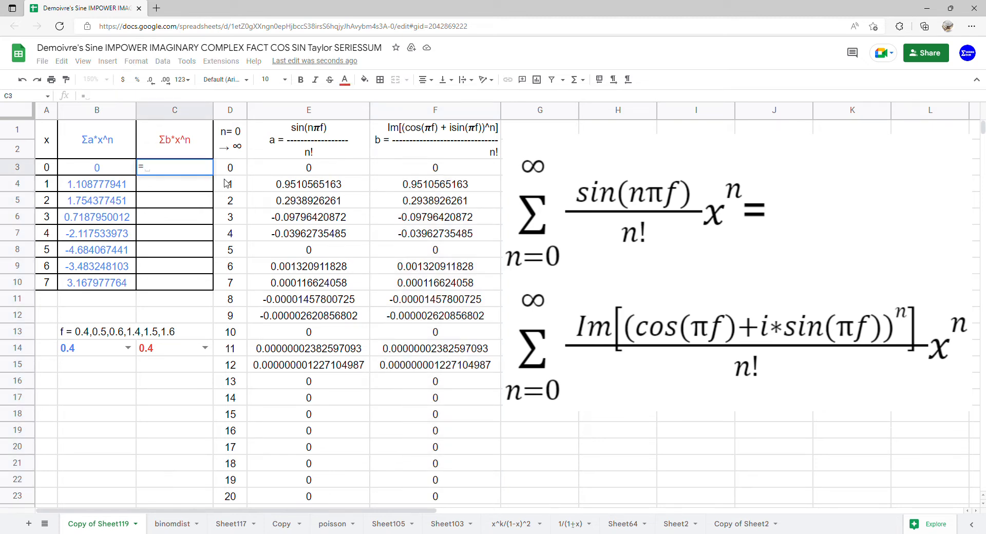
text(ARRAYFORMULA(seriessum()
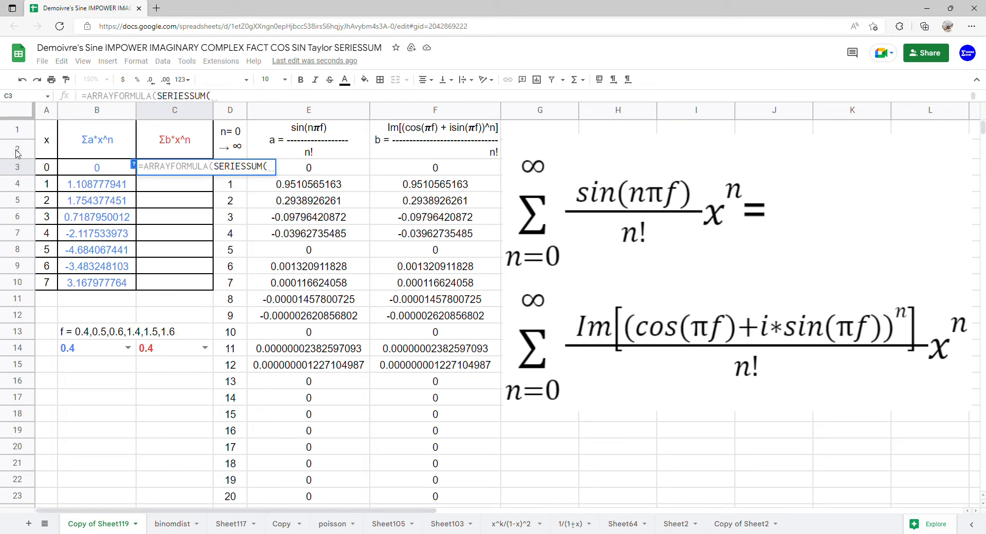
drag(39, 169, 50, 282)
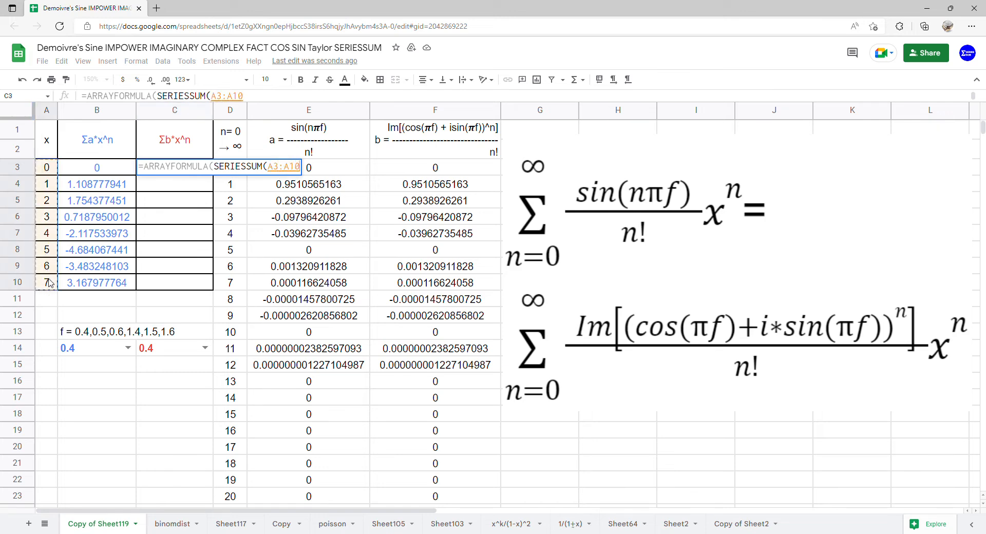
text(,)
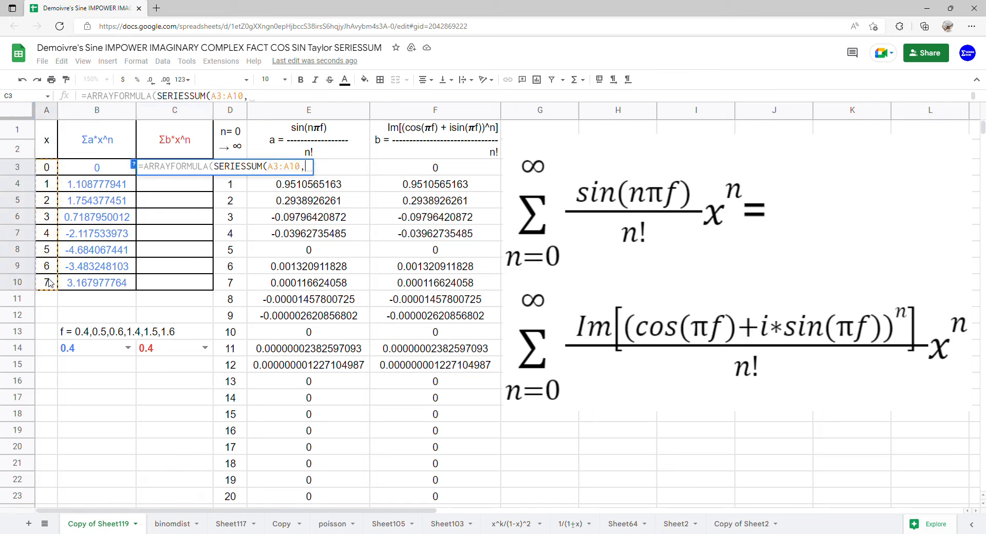
text(0,1,)
drag(414, 169, 410, 494)
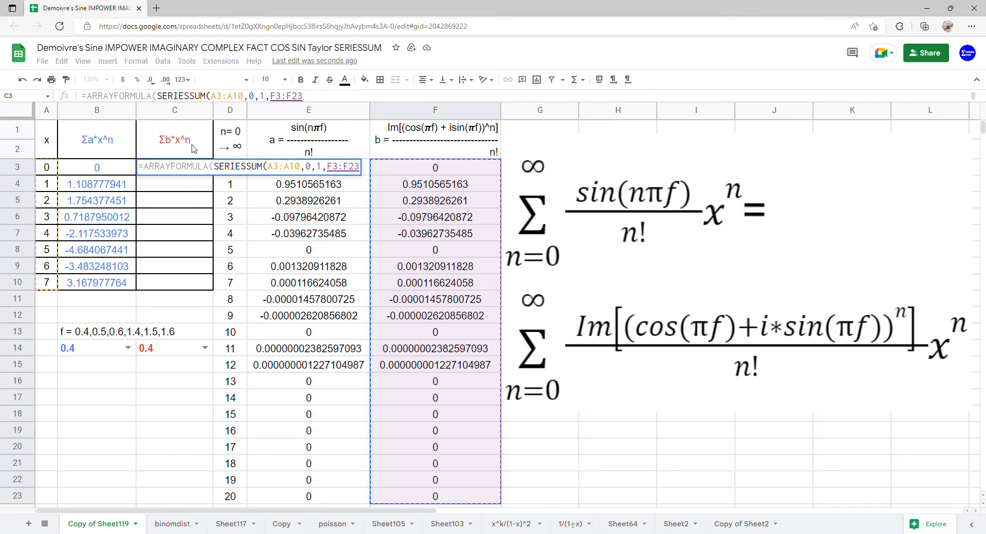
key(Return)
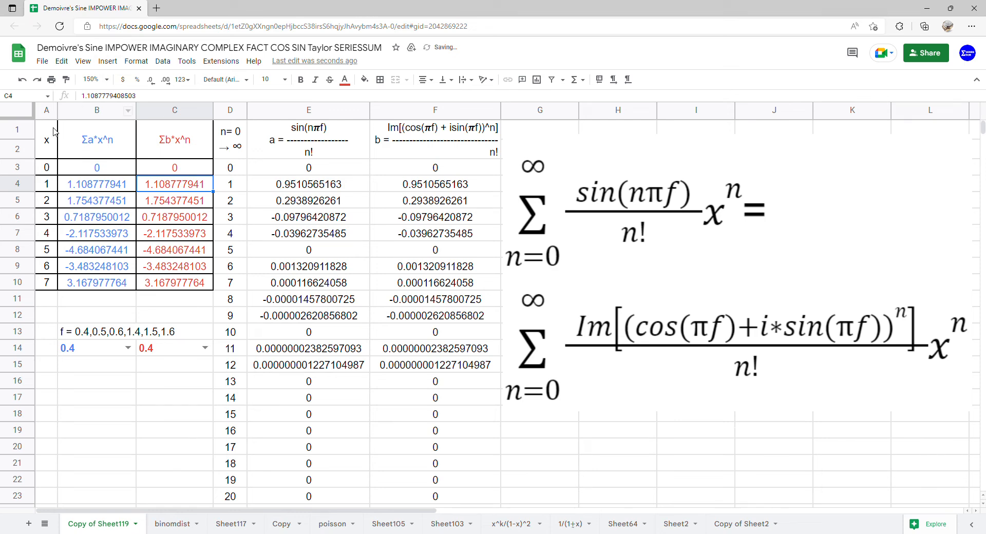
Insert a scatter chart of A1:C10 that uses column A as labels.
drag(47, 134, 156, 282)
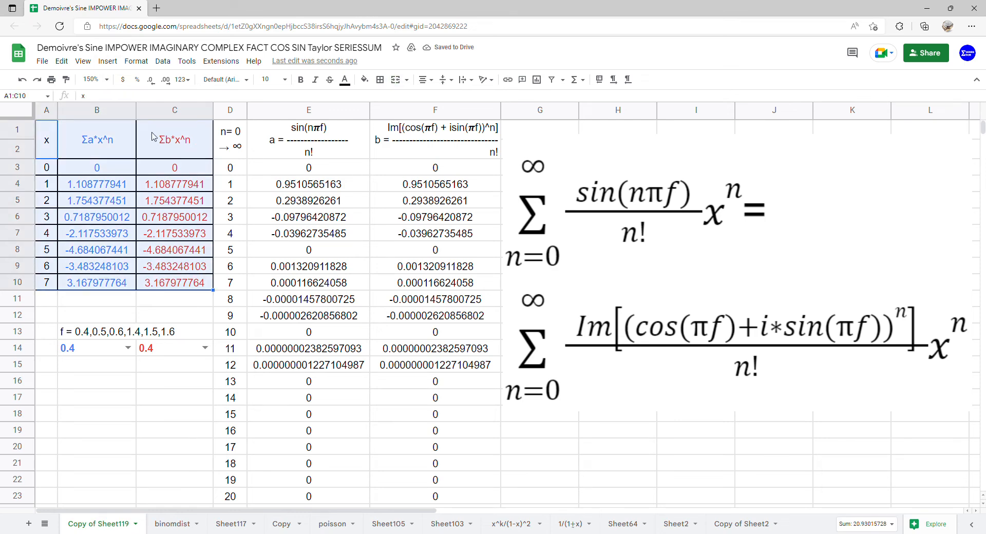
click(108, 61)
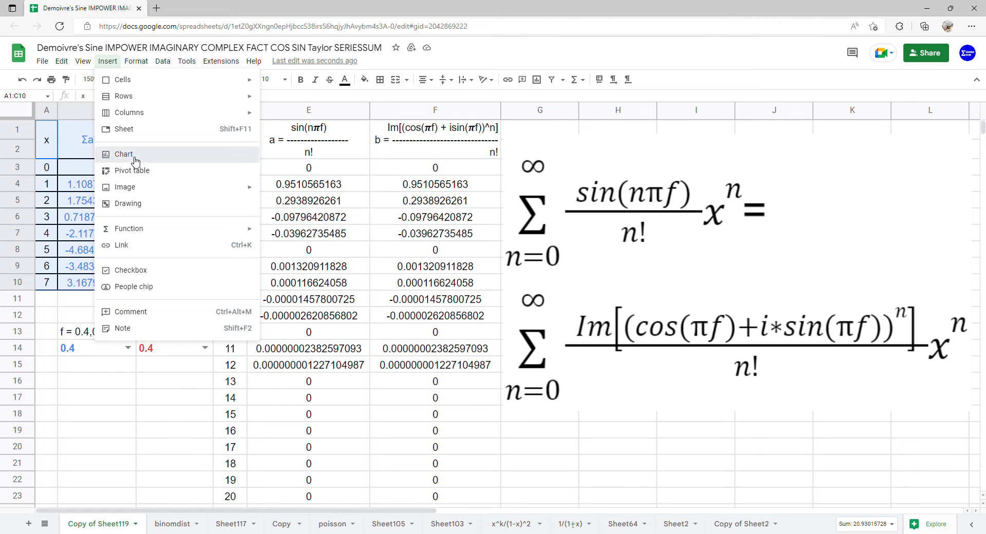
key(Escape)
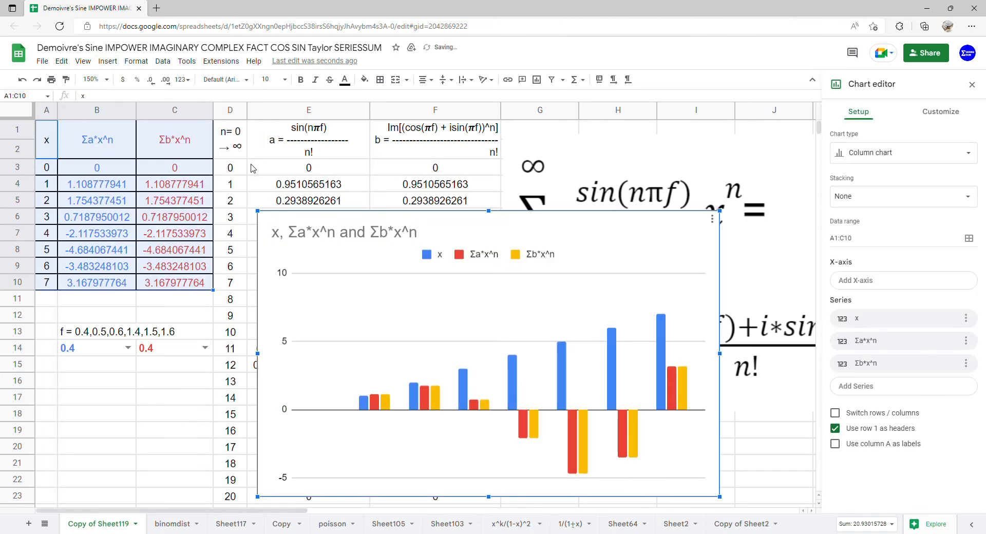
click(914, 153)
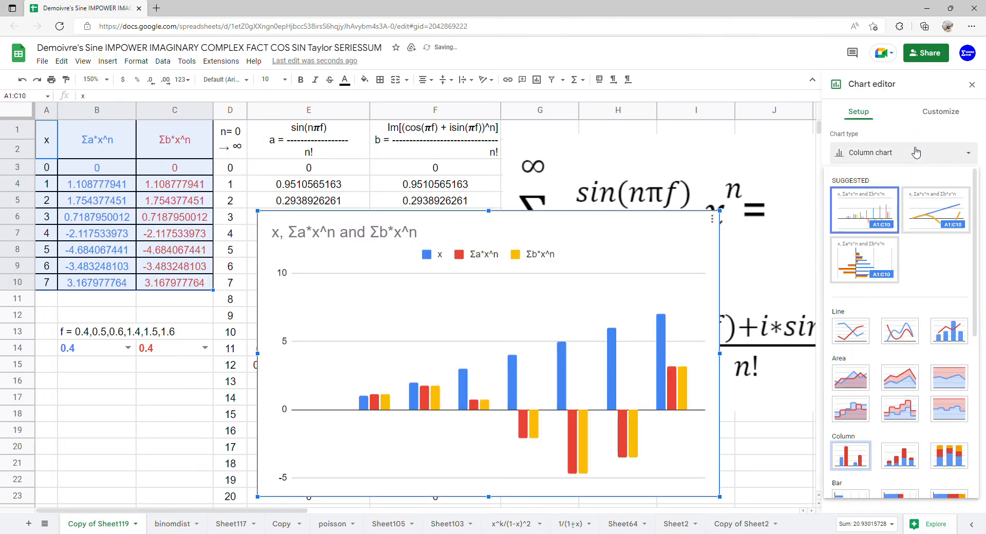
scroll(862, 296, down, 6)
click(861, 295)
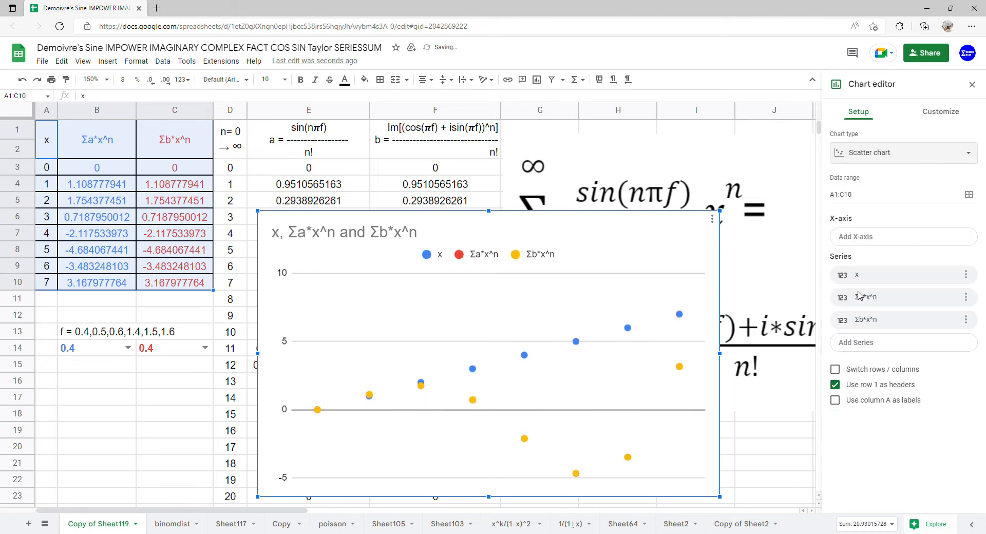
click(856, 407)
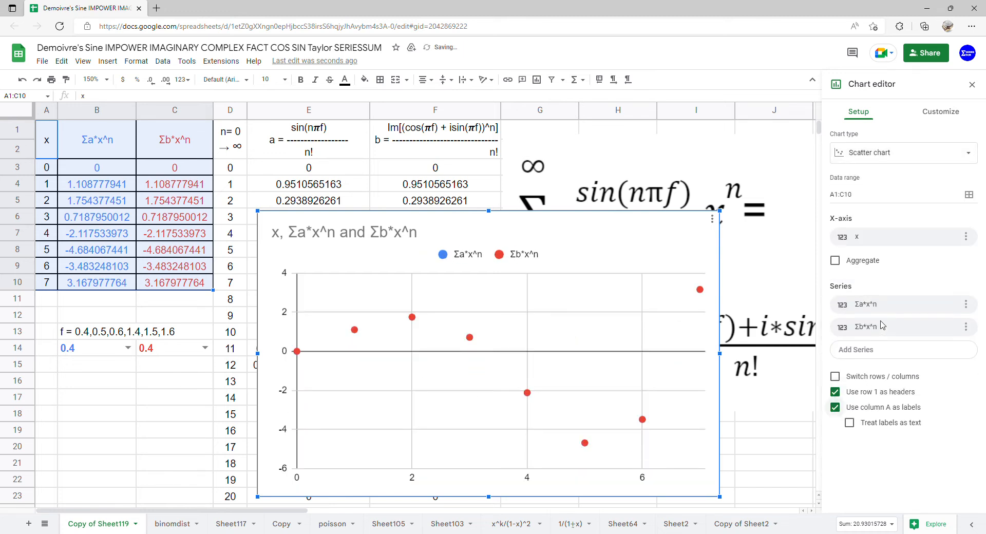
Add a polynomial trendline to both chart series.
click(940, 111)
click(873, 200)
scroll(872, 309, down, 2)
click(836, 360)
scroll(893, 343, down, 2)
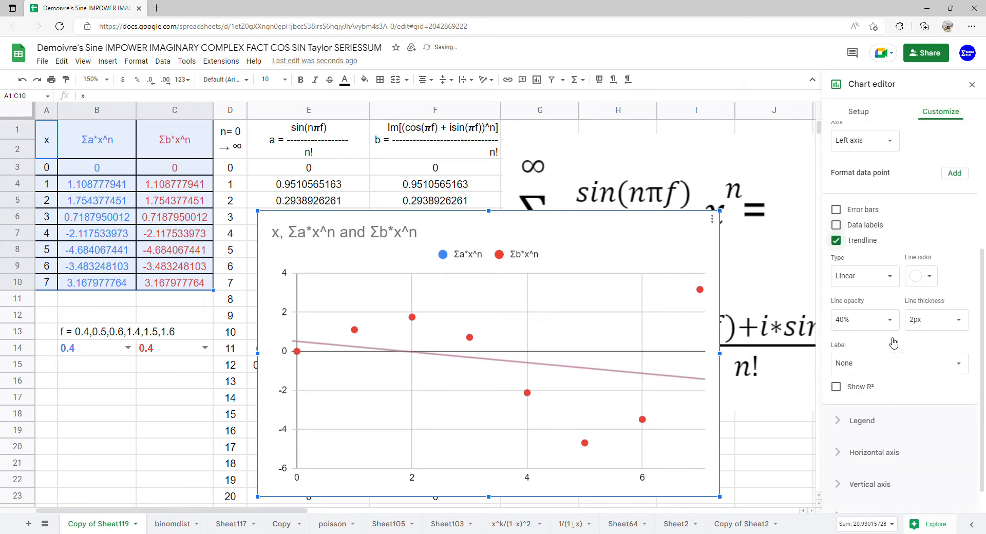
click(896, 282)
click(880, 311)
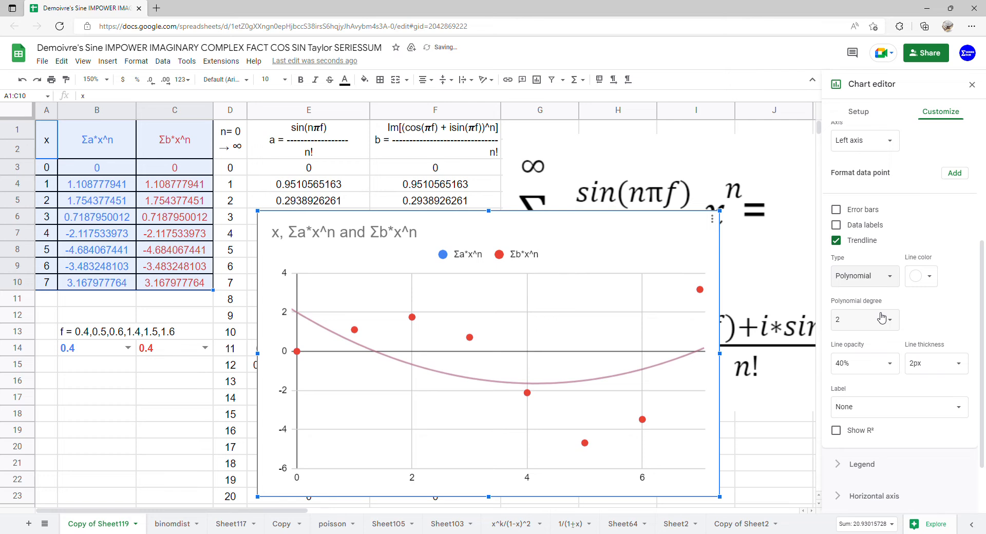
Set the trendlines' polynomial degree to 6 and label them with their equations.
scroll(883, 308, down, 1)
click(886, 264)
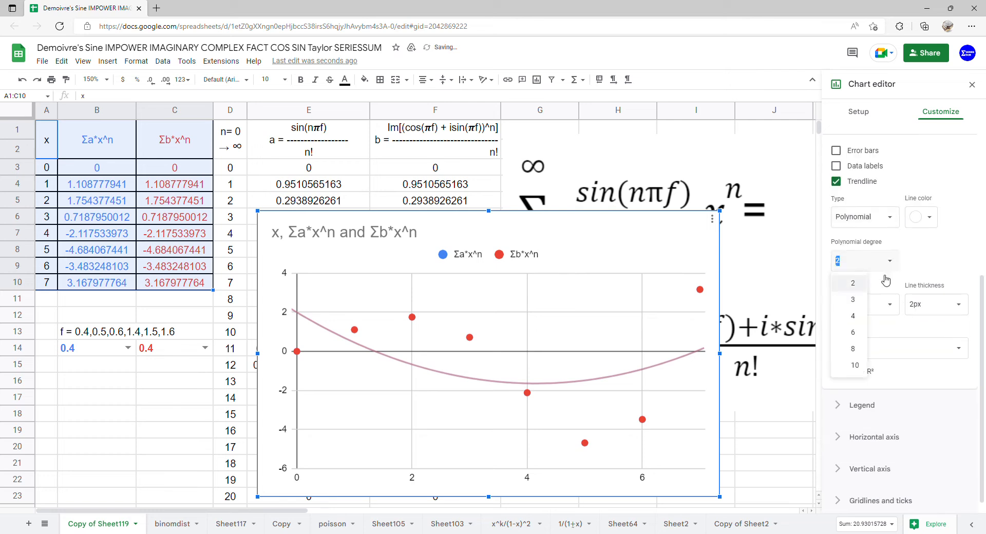
click(863, 332)
click(896, 349)
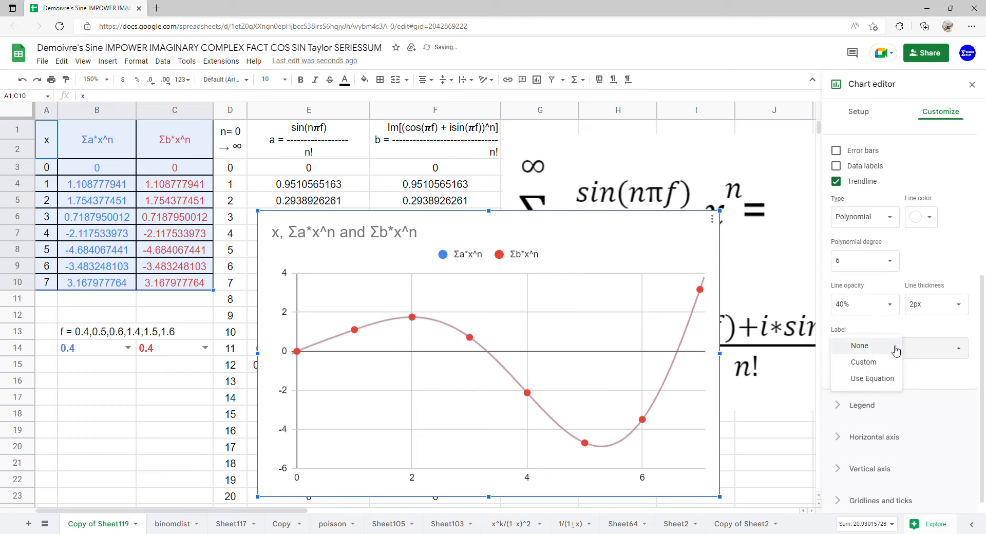
click(884, 380)
Remove the chart's title text.
click(404, 237)
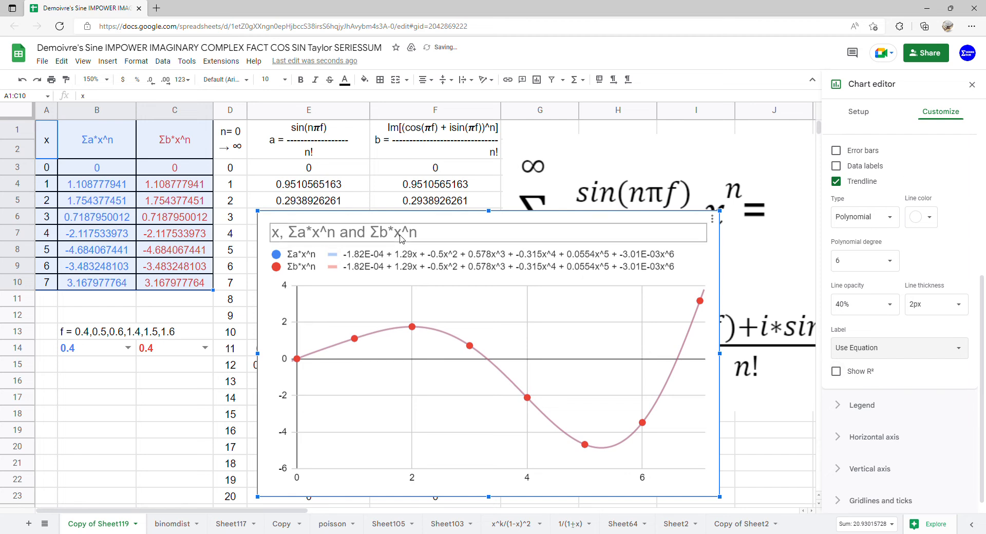
click(404, 239)
key(BackSpace)
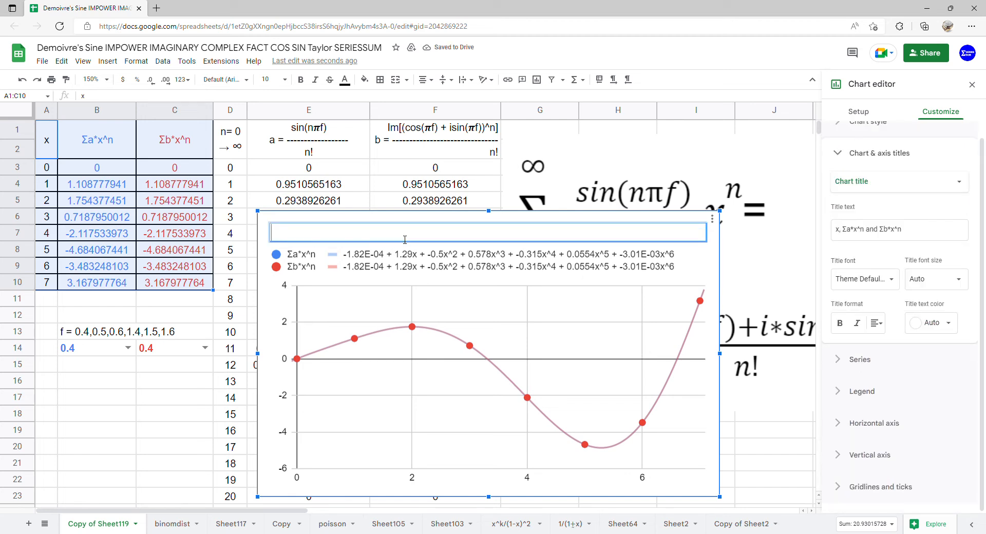
click(411, 282)
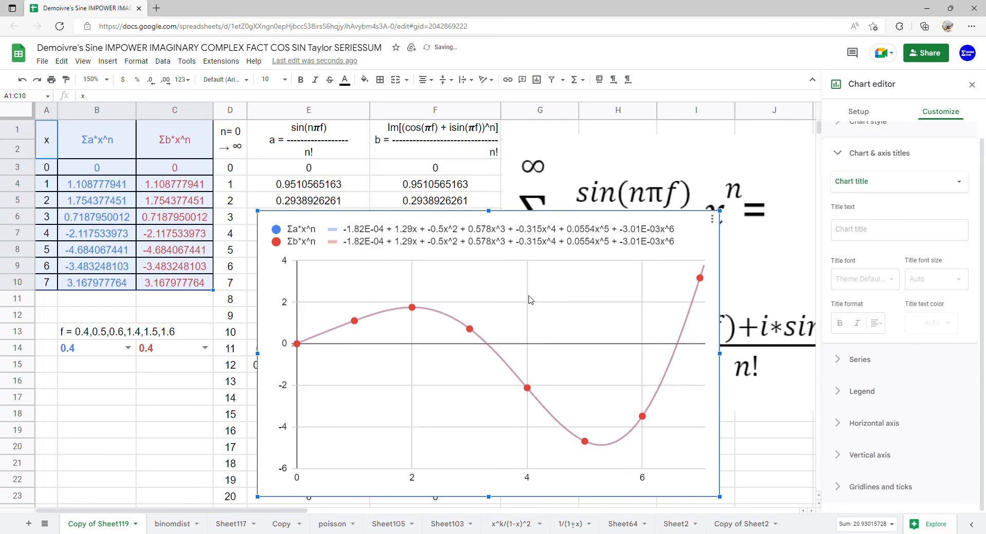
Move the chart over the formula images in columns G to L and stretch it down to row 23.
click(971, 84)
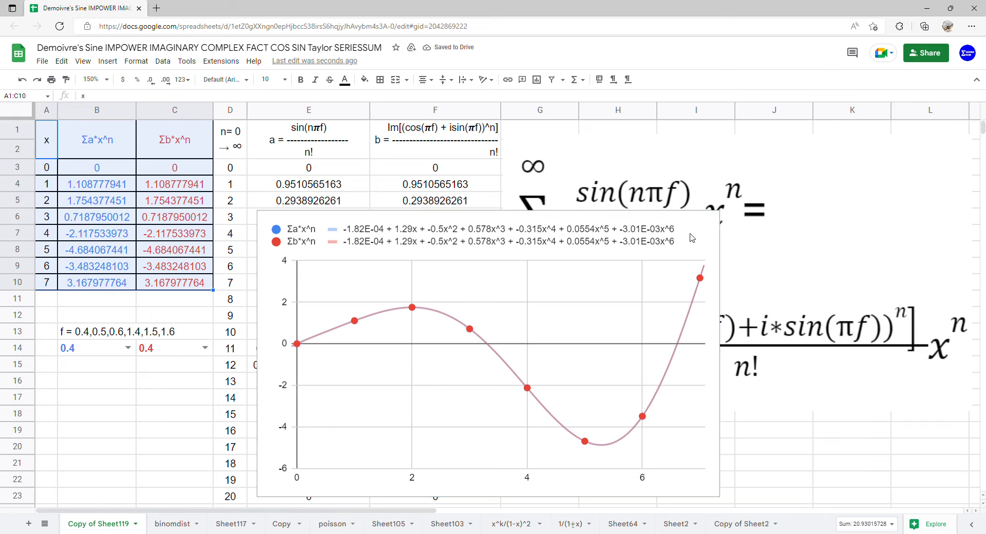
drag(681, 246, 901, 157)
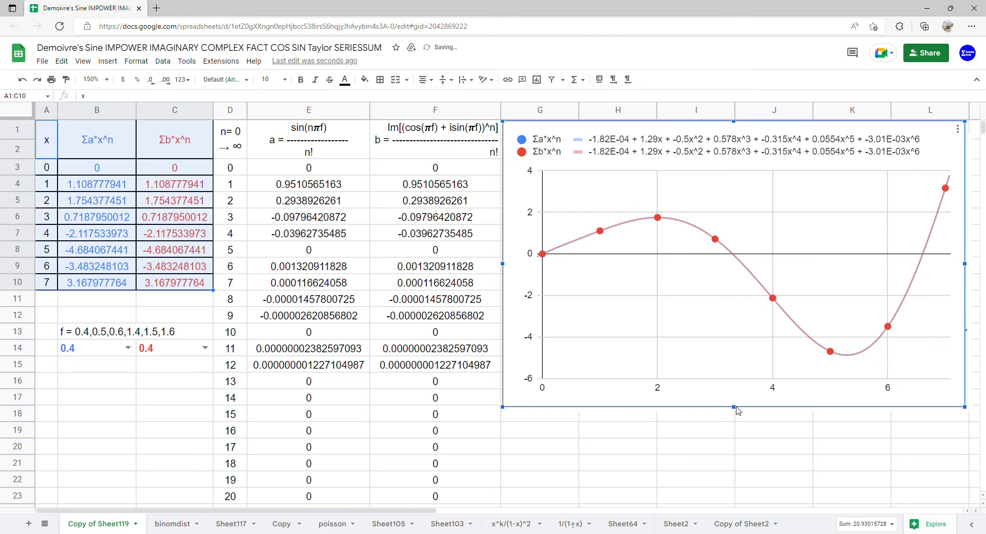
drag(733, 410, 734, 506)
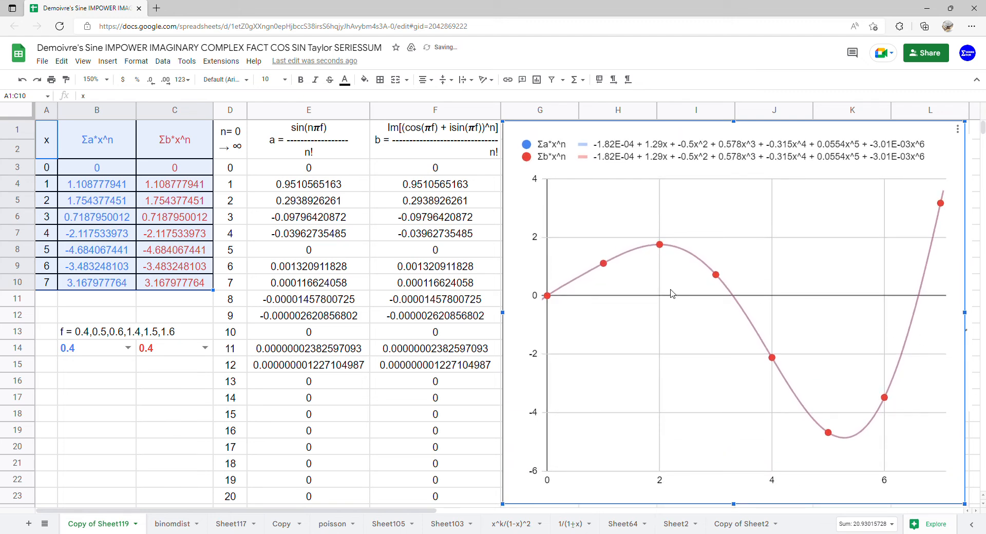
Set f to 0.5 for both series, in B14 and C14.
click(128, 348)
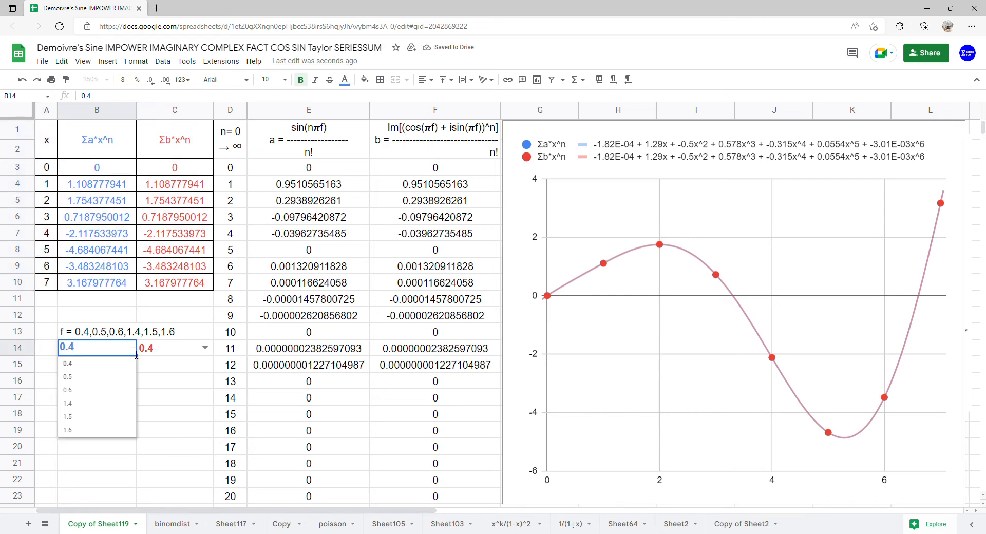
click(113, 378)
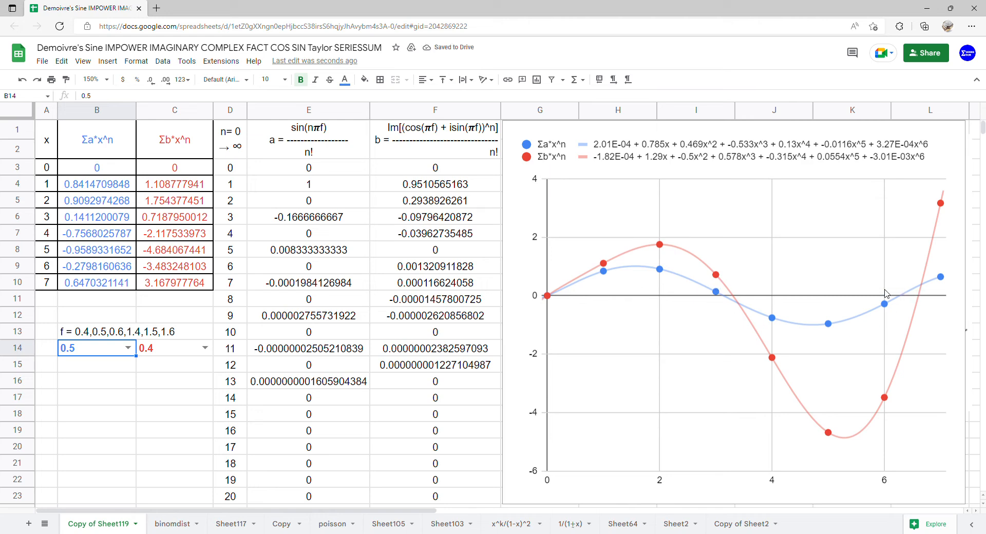
click(205, 351)
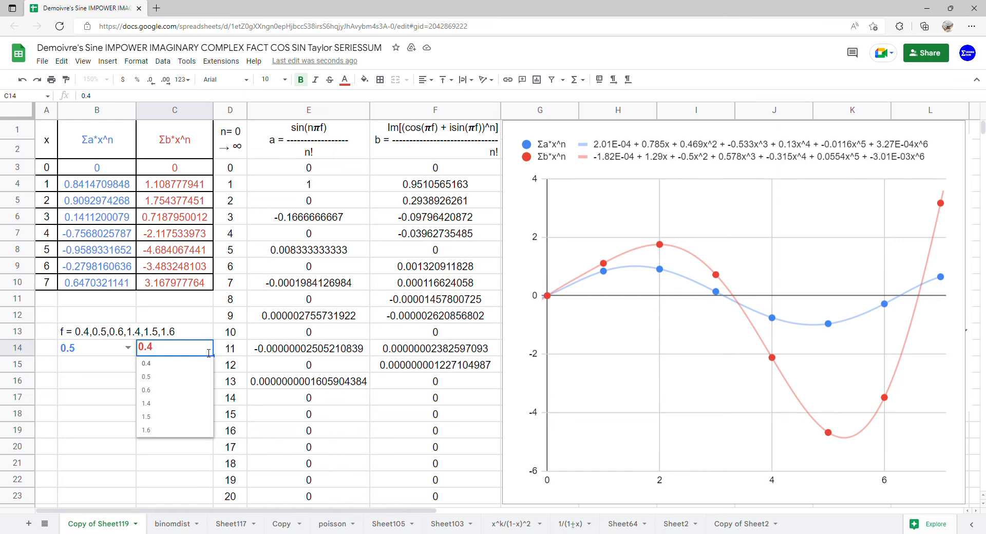
click(187, 377)
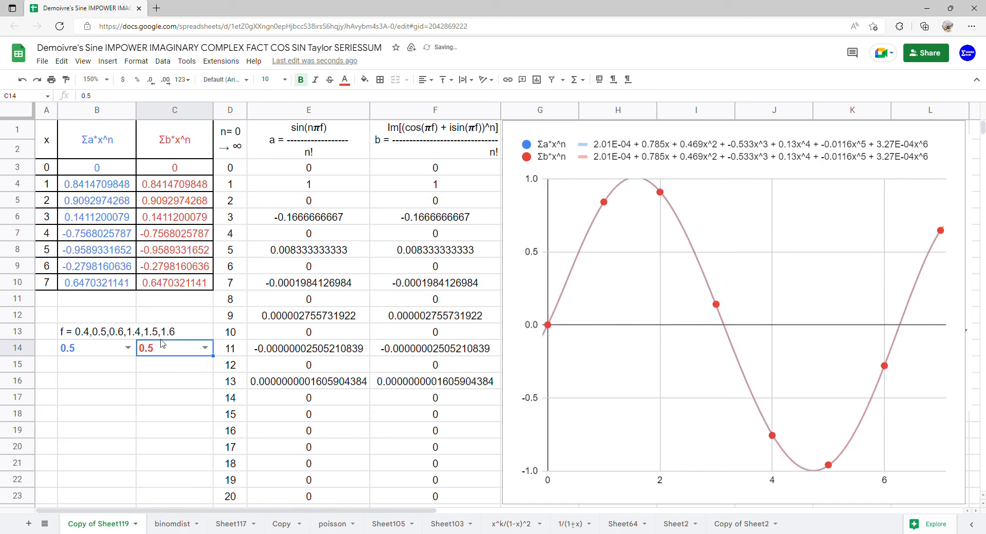
Set f to 0.6 for both series, in B14 and C14.
click(131, 349)
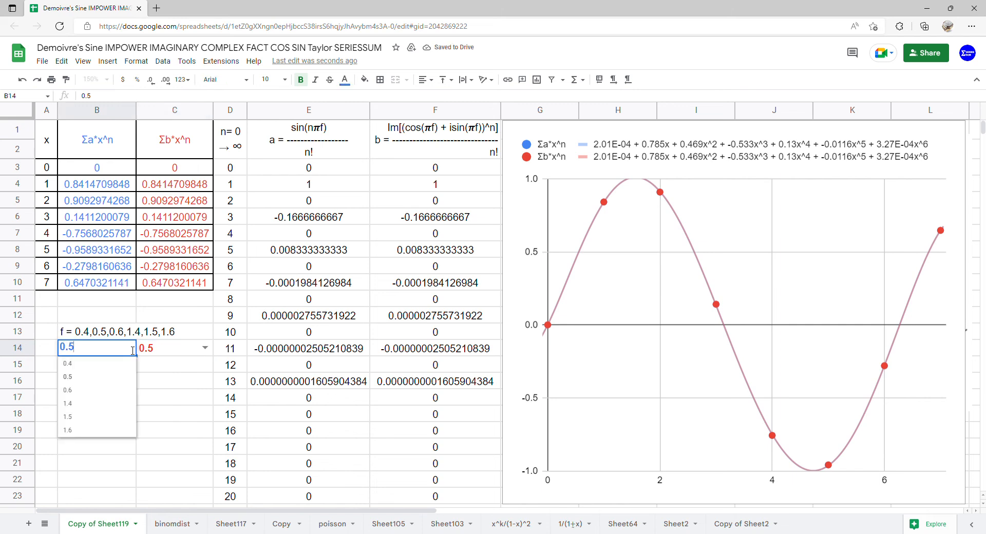
click(90, 392)
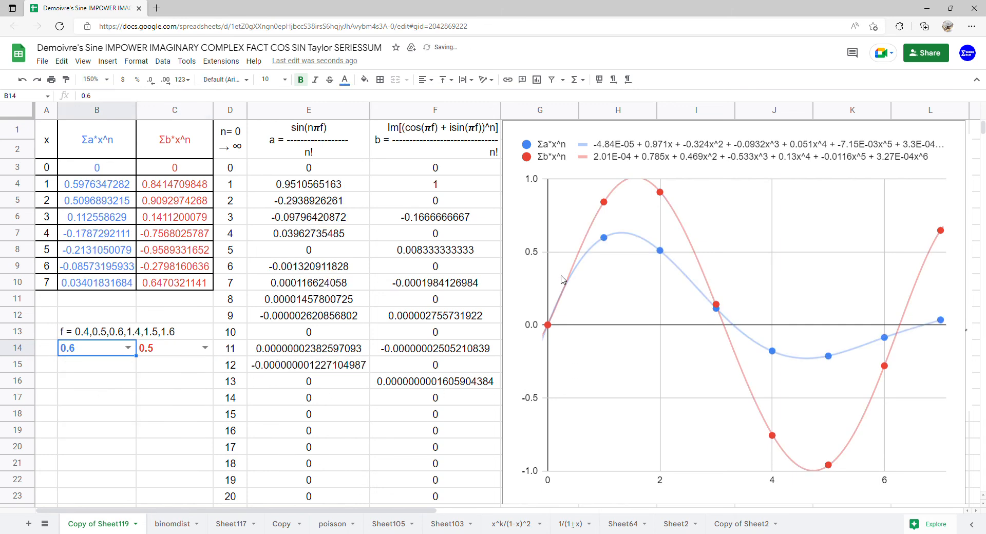
click(204, 349)
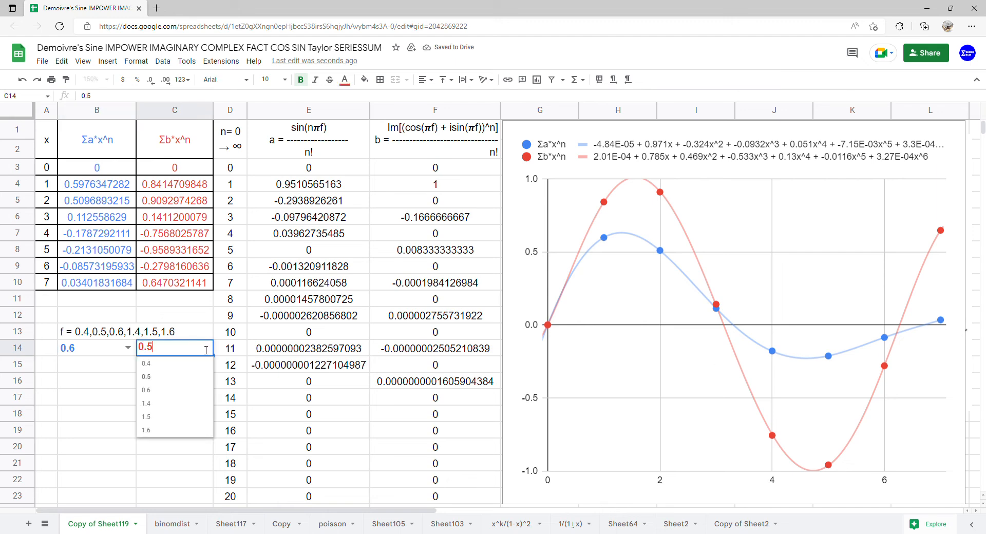
click(171, 392)
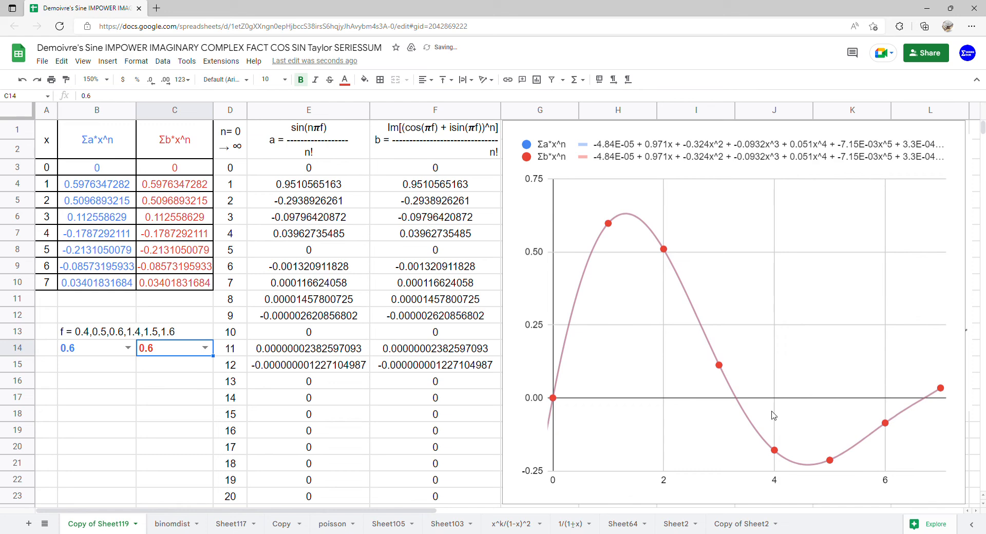
Set f to 1.4 for both series, in B14 and C14.
double_click(132, 350)
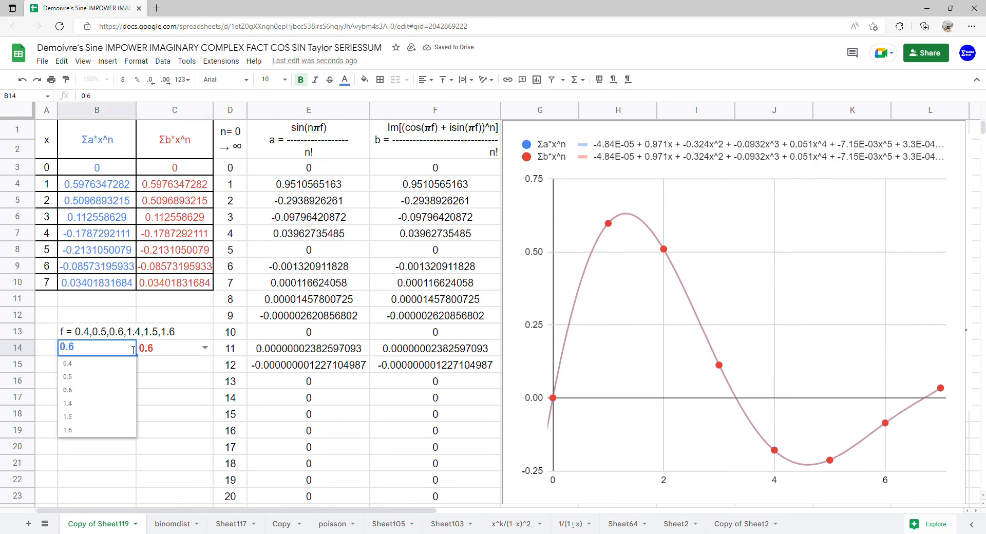
click(92, 404)
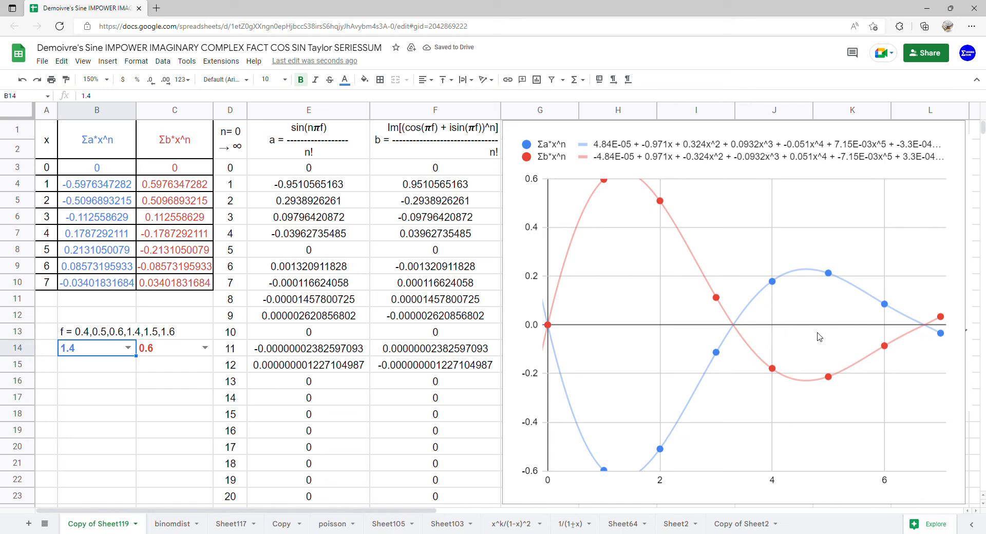
click(210, 350)
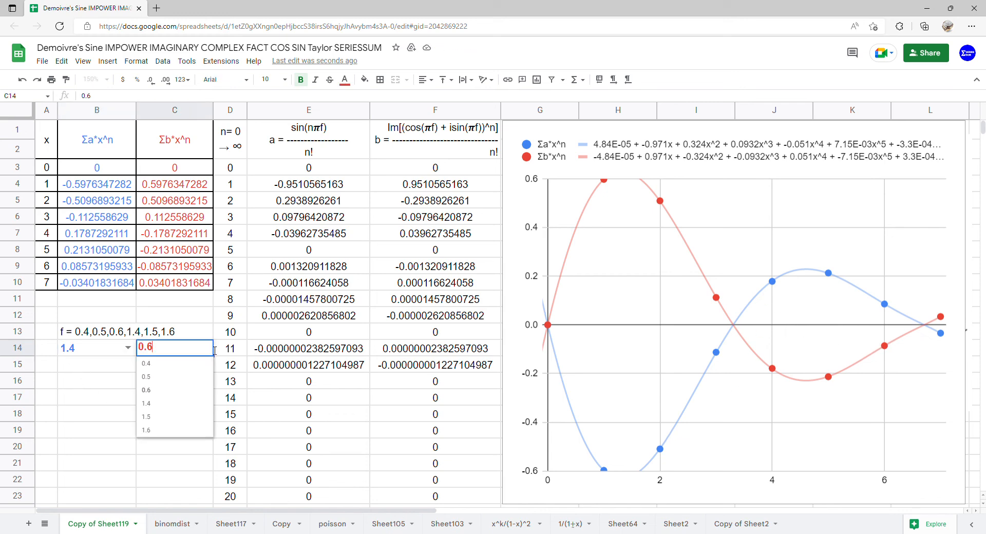
click(149, 403)
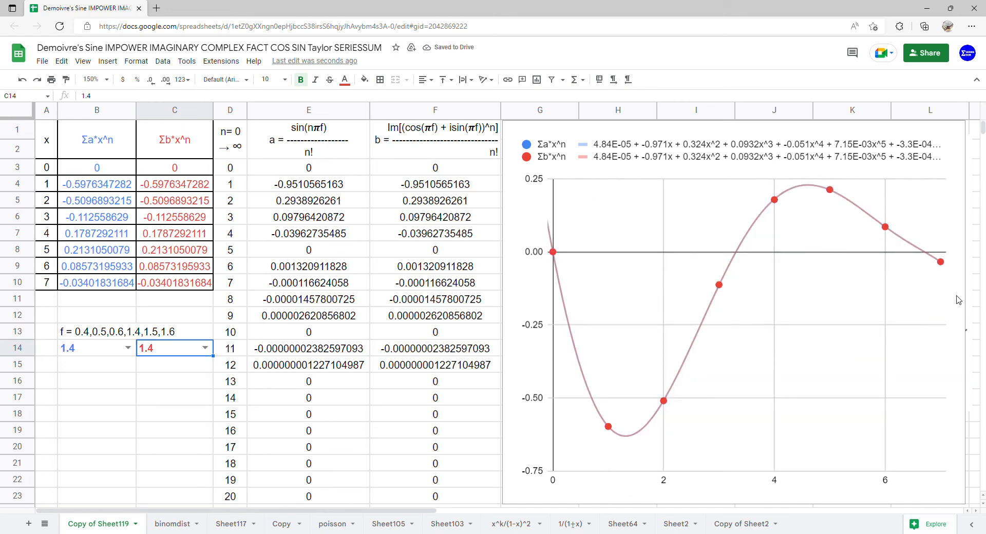
Set f to 1.5 for both series, in B14 and C14.
click(128, 348)
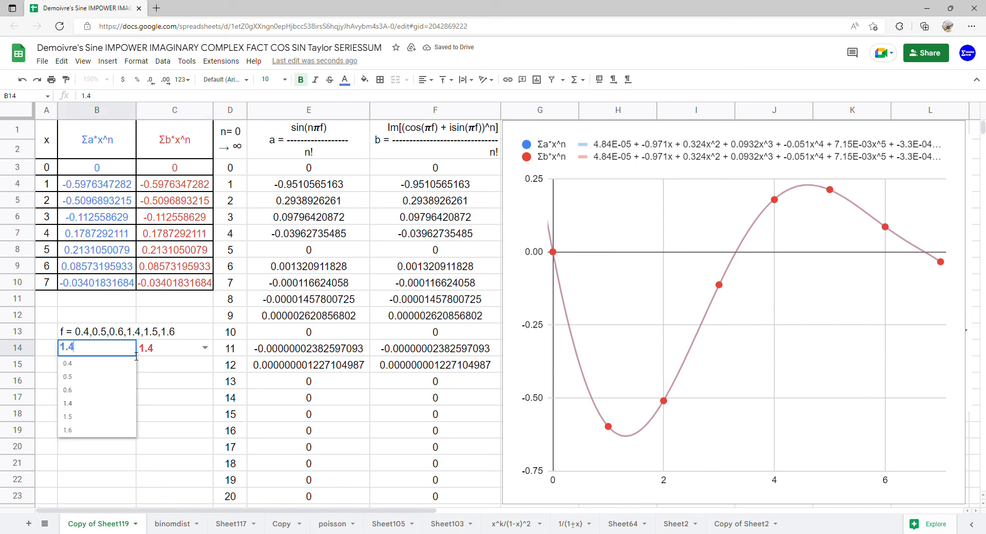
click(100, 416)
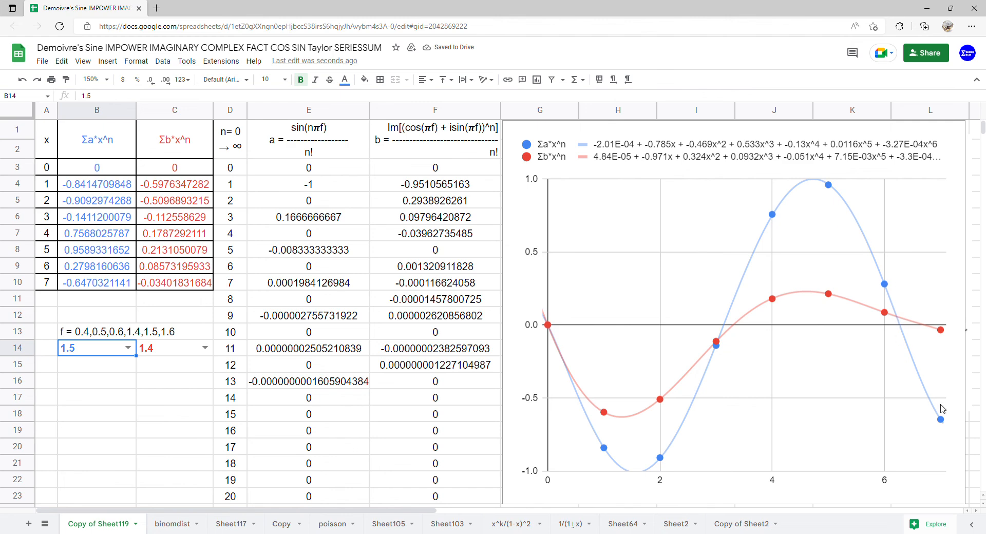
click(206, 348)
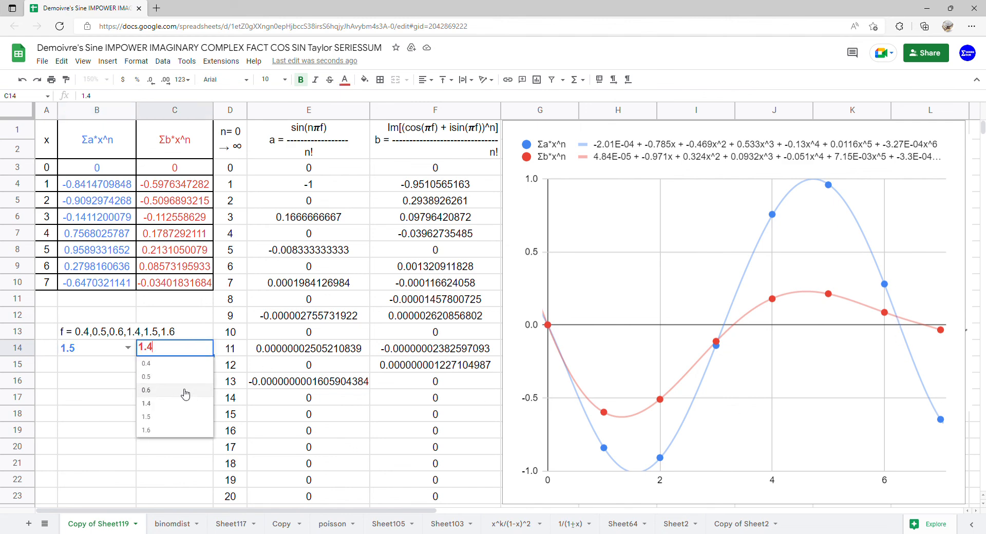
click(172, 416)
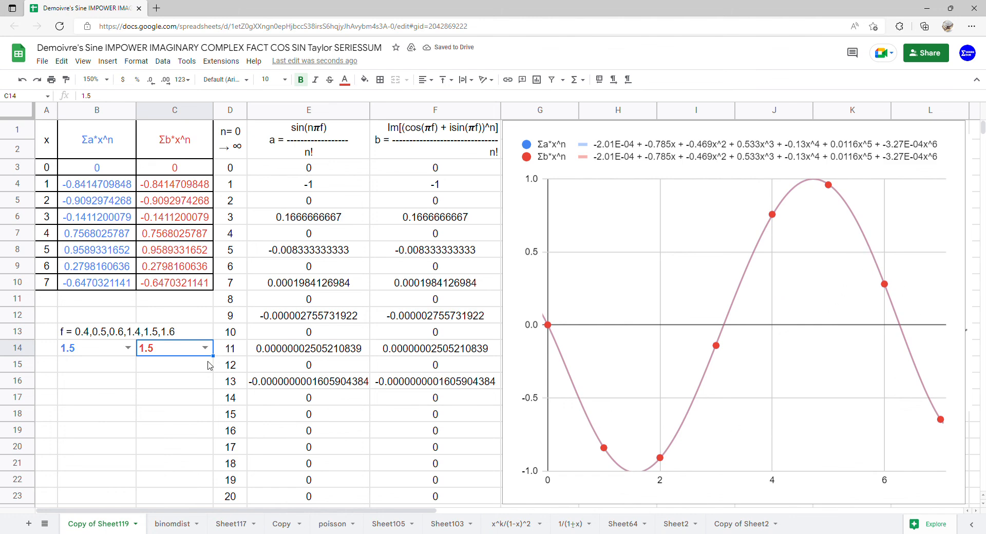
Set f to 1.6 for both series, in B14 and C14, and select both sum columns in B1:C10.
click(128, 347)
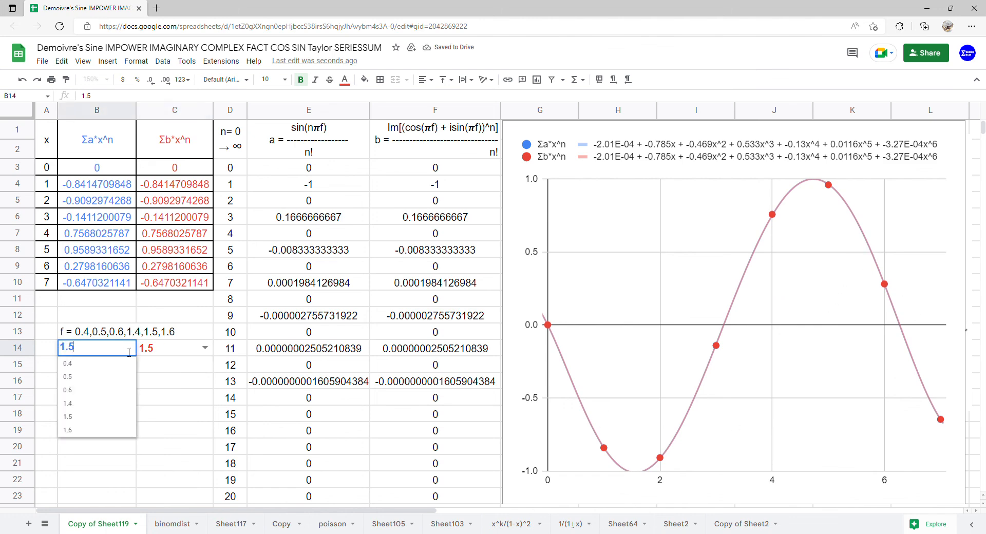
click(106, 430)
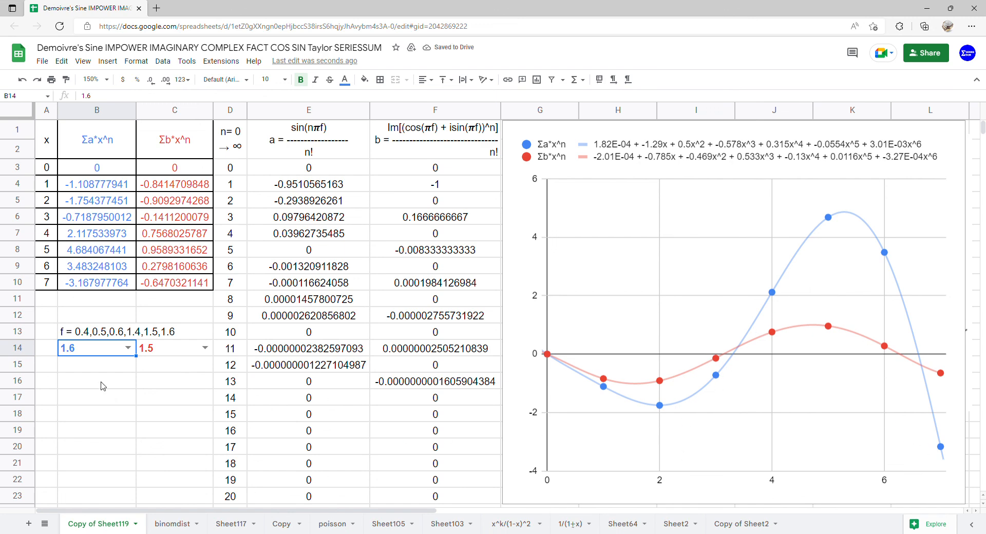
click(205, 347)
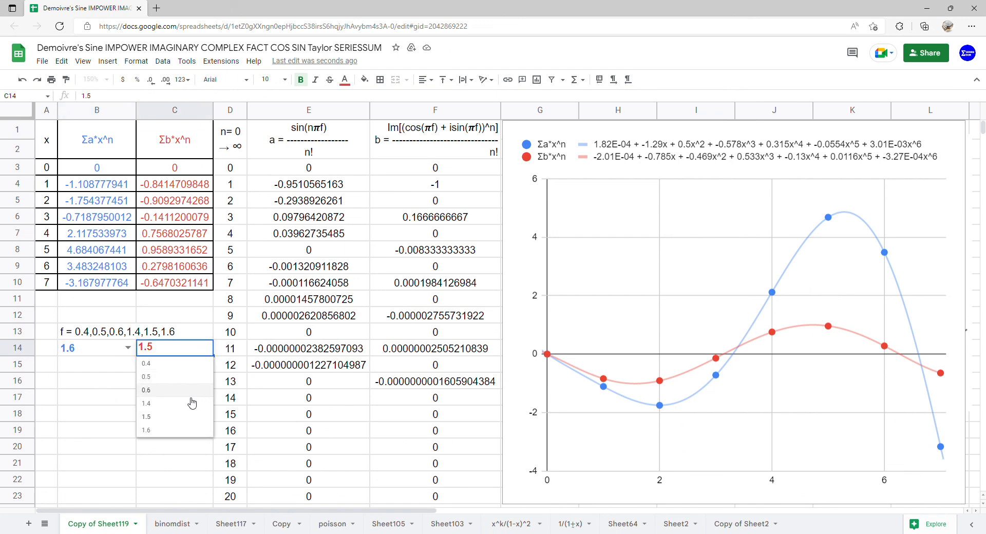
click(182, 431)
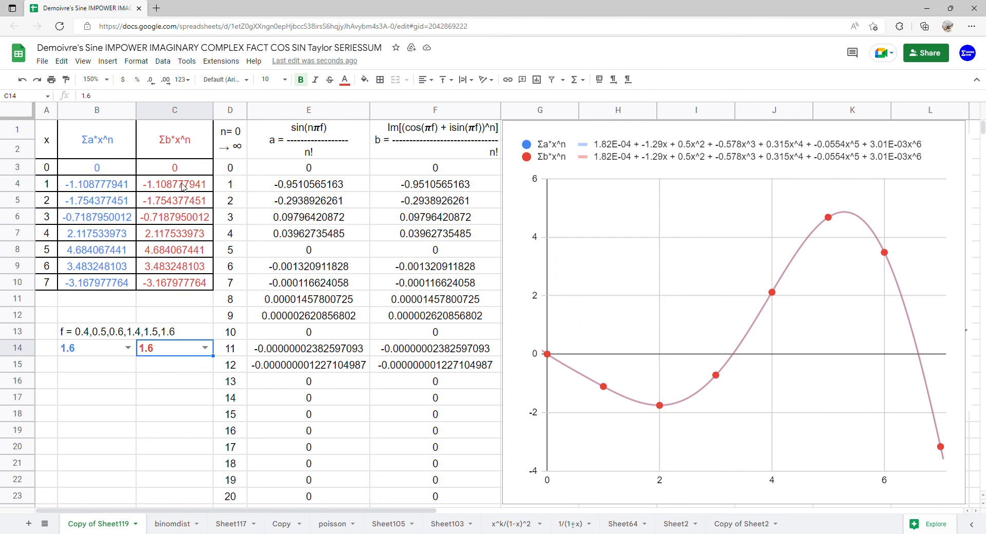
drag(107, 145, 164, 289)
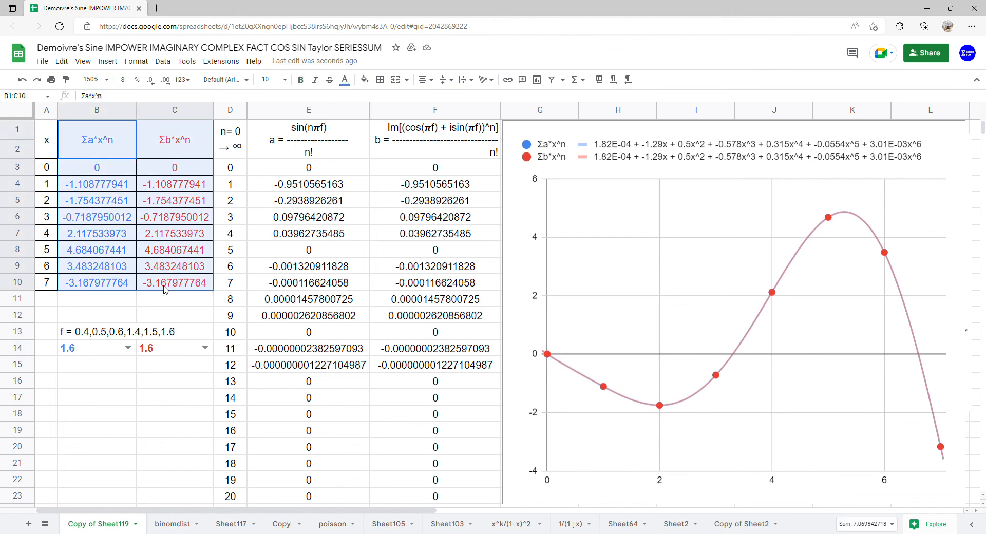